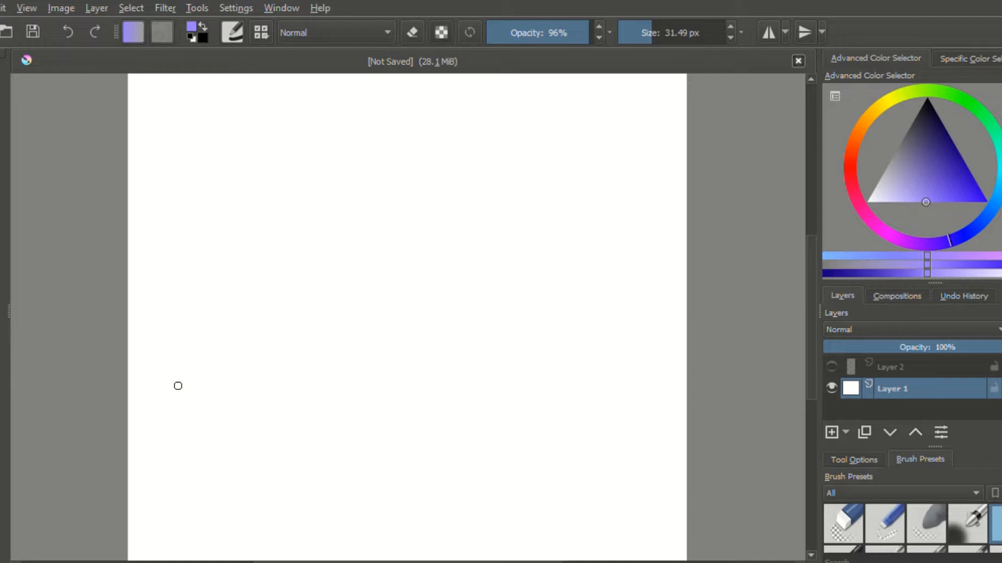
- Sketch brown freehand outlines on Layer 1: an oval inside a larger loop and a curved paintbrush-like shape below
mouse_move(178, 386)
left_mouse_down()
mouse_move(203, 443)
mouse_move(292, 527)
mouse_move(413, 556)
mouse_move(535, 522)
mouse_move(582, 482)
mouse_move(534, 522)
mouse_move(414, 554)
mouse_move(292, 527)
mouse_move(176, 385)
mouse_move(175, 261)
mouse_move(197, 202)
mouse_move(179, 386)
left_mouse_up()
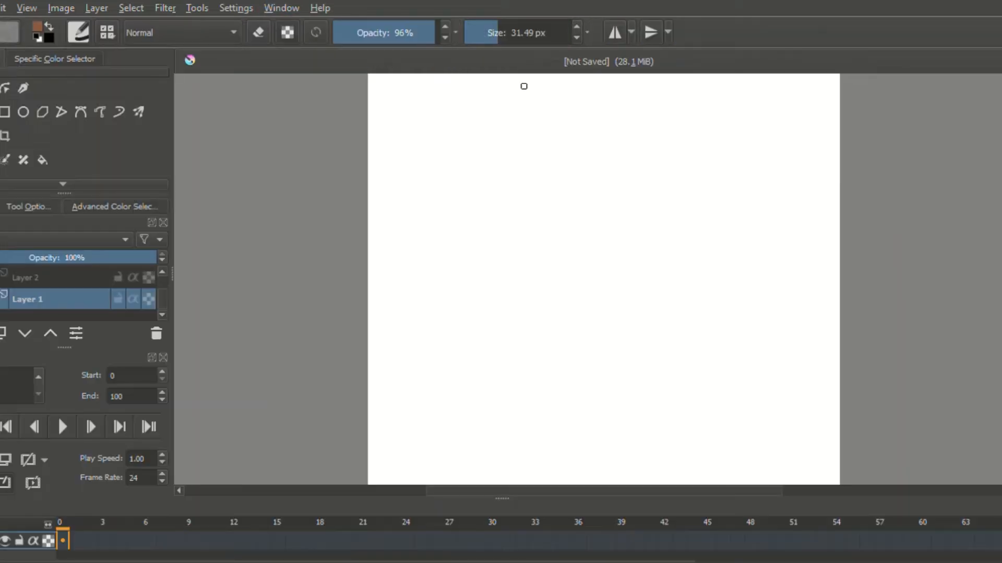
mouse_move(514, 137)
left_mouse_down()
mouse_move(475, 131)
mouse_move(497, 252)
mouse_move(531, 216)
mouse_move(525, 166)
mouse_move(500, 134)
left_mouse_up()
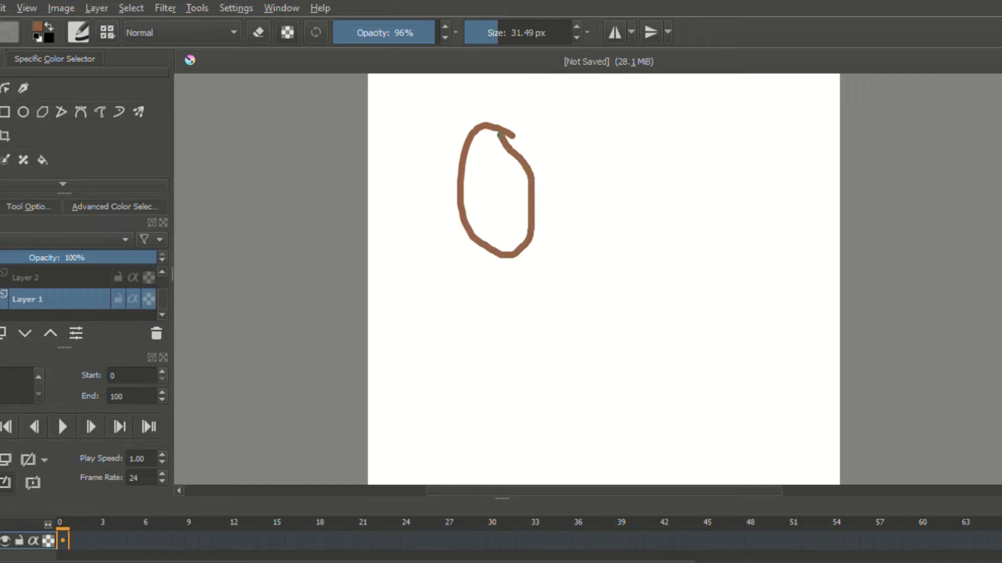
mouse_move(467, 100)
left_mouse_down()
mouse_move(420, 228)
mouse_move(568, 264)
mouse_move(545, 120)
mouse_move(453, 95)
left_mouse_up()
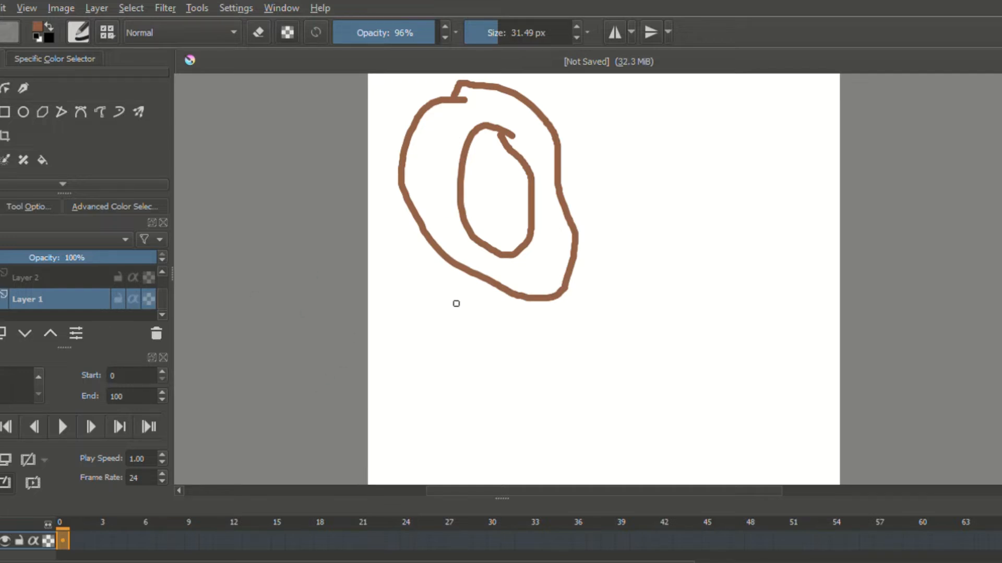
mouse_move(426, 305)
left_mouse_down()
mouse_move(518, 343)
mouse_move(548, 325)
mouse_move(640, 201)
mouse_move(612, 165)
mouse_move(665, 179)
mouse_move(702, 235)
mouse_move(704, 290)
mouse_move(603, 318)
mouse_move(556, 352)
mouse_move(543, 391)
mouse_move(456, 398)
mouse_move(407, 365)
mouse_move(394, 324)
mouse_move(417, 310)
left_mouse_up()
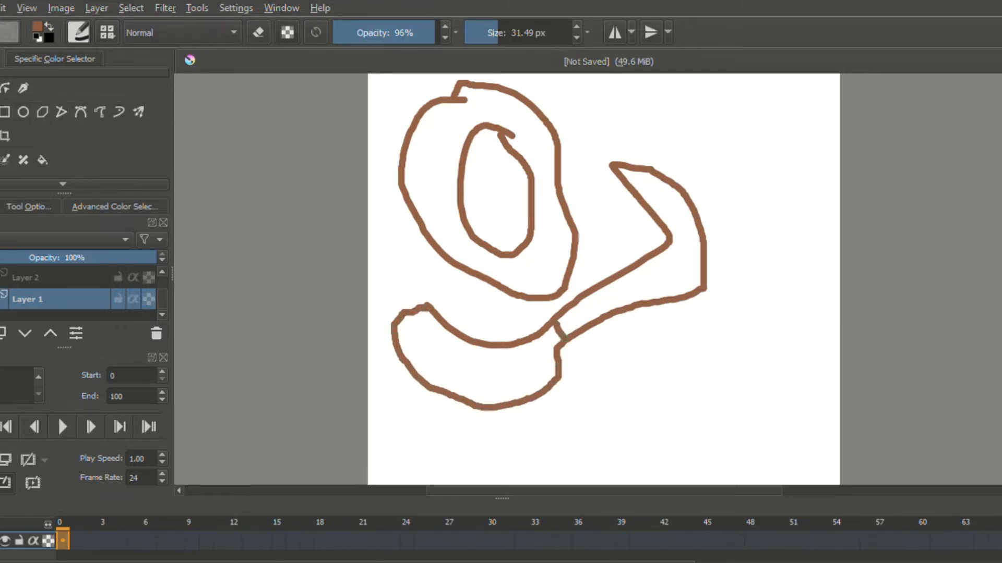
left_click_drag(594, 296, 605, 313)
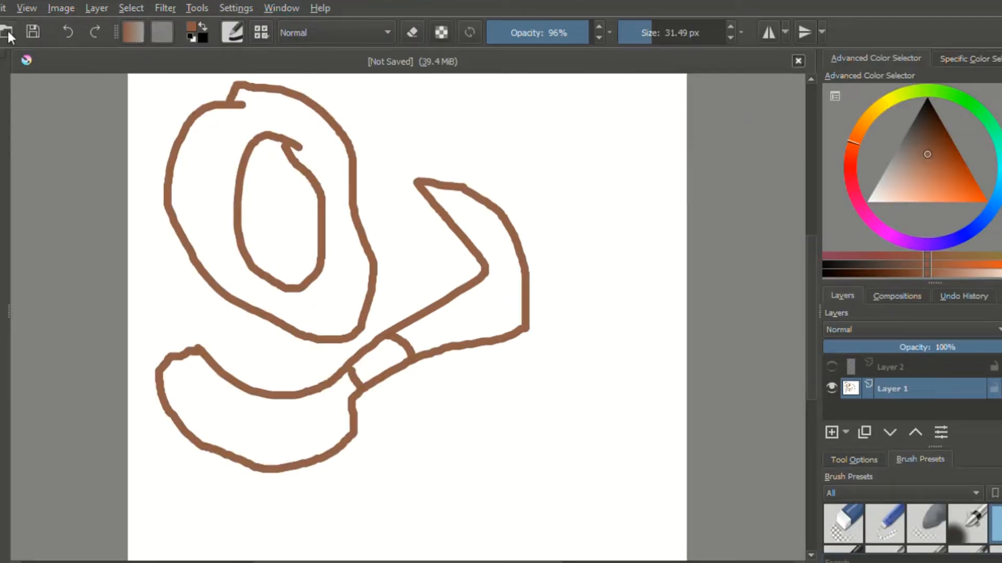
- Undo all the brown freehand strokes on Layer 1
left_click(65, 34)
left_click(65, 35)
left_click(65, 35)
left_click(64, 34)
left_click(65, 34)
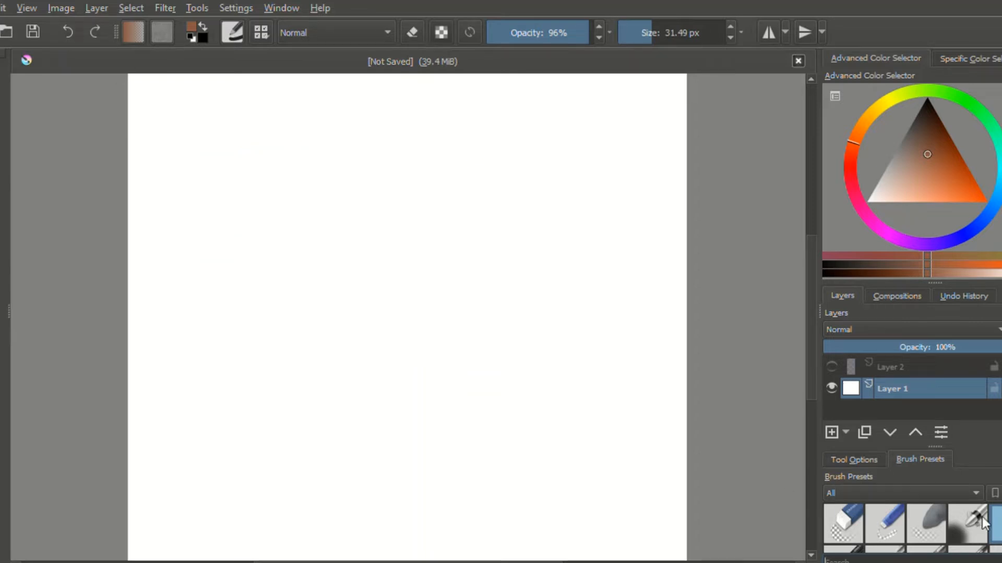
- Compare two brush presets by painting a brown 600 px soft airbrush stroke and a short 40 px solid stroke
scroll(977, 532, "down", 2)
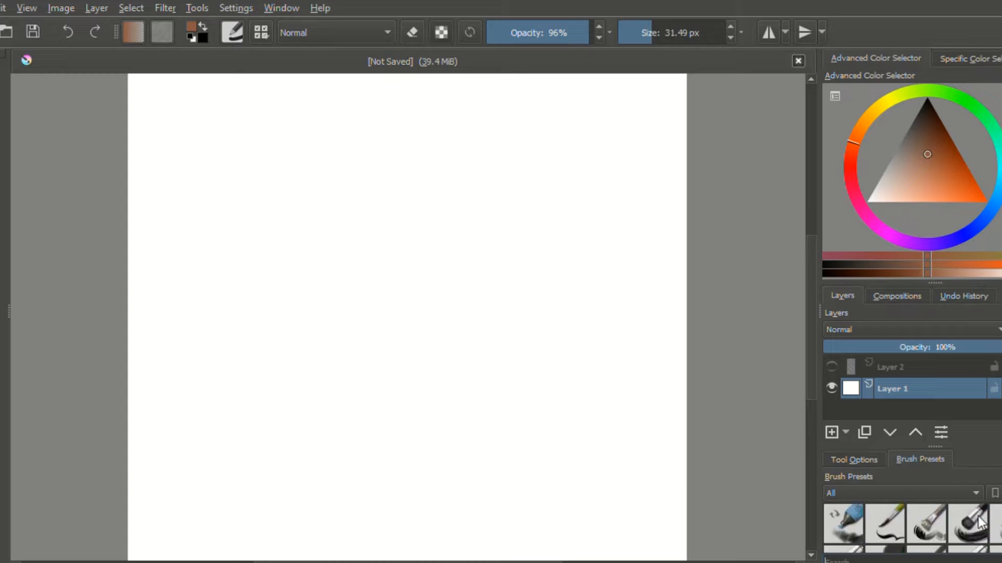
scroll(974, 524, "up", 2)
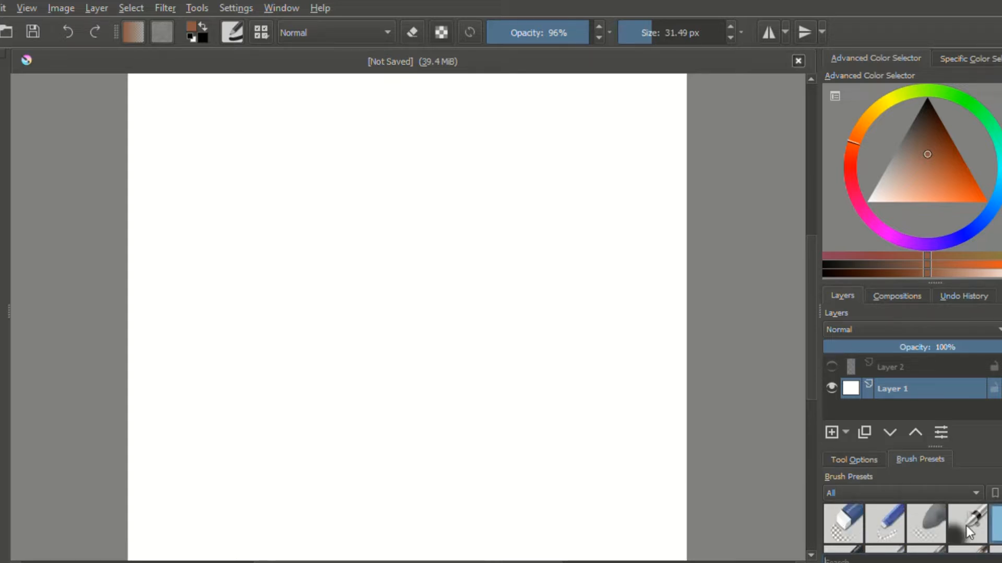
left_click(965, 525)
left_click_drag(217, 221, 308, 323)
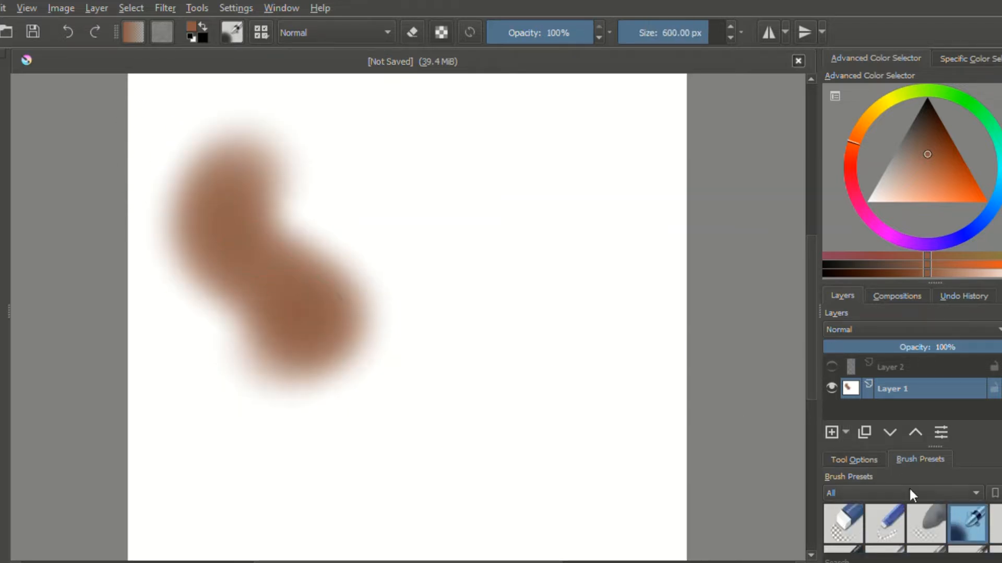
left_click(995, 524)
left_click_drag(402, 168, 471, 269)
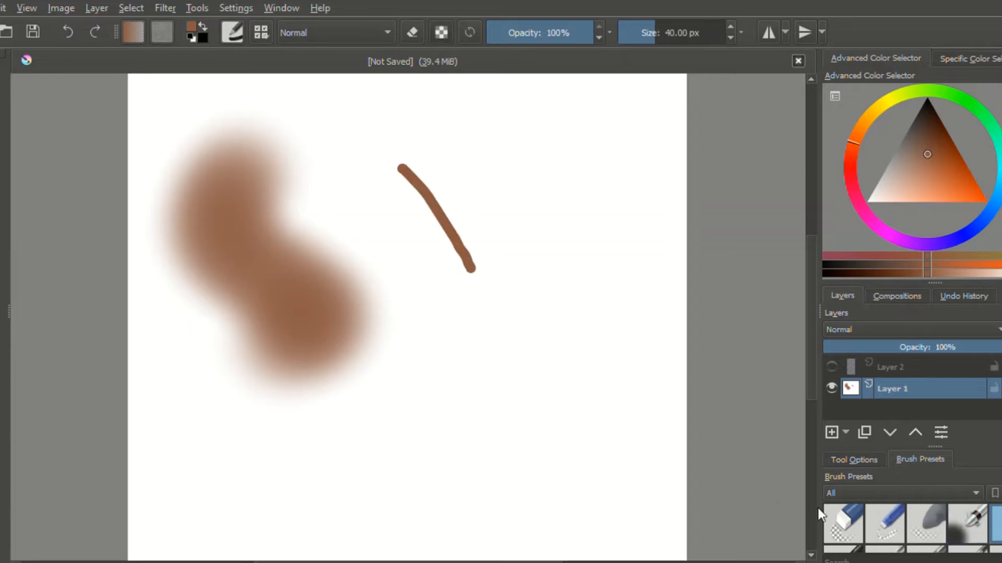
- Look through the remaining brush presets and try a 135 px spatter brush on the lower part of the canvas
scroll(952, 515, "down", 5)
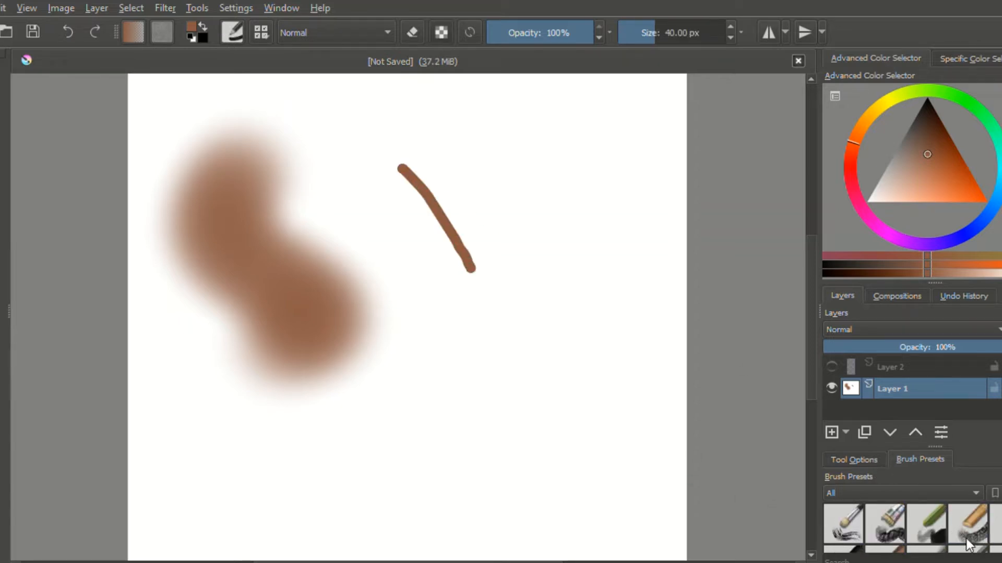
scroll(972, 543, "down", 4)
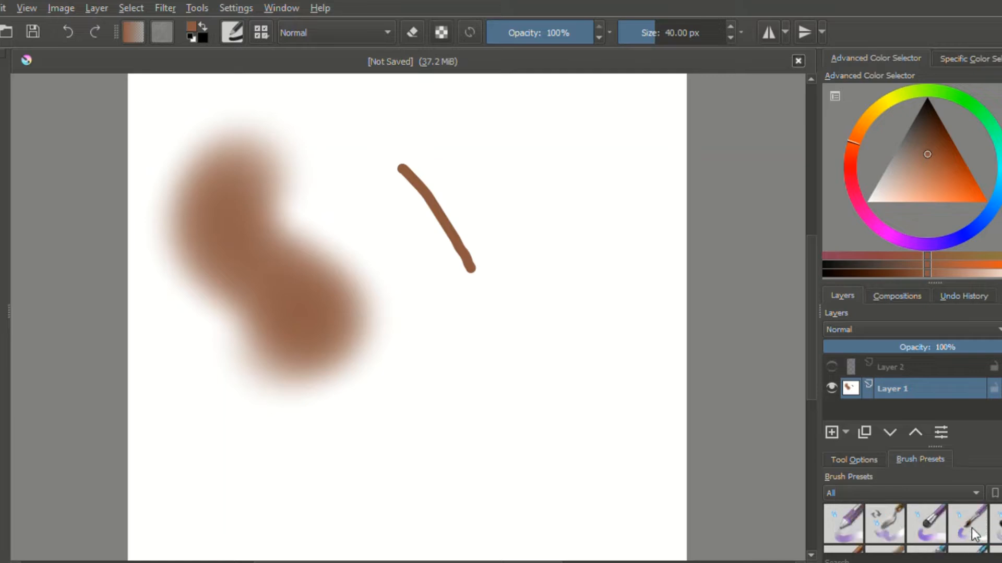
scroll(971, 531, "down", 5)
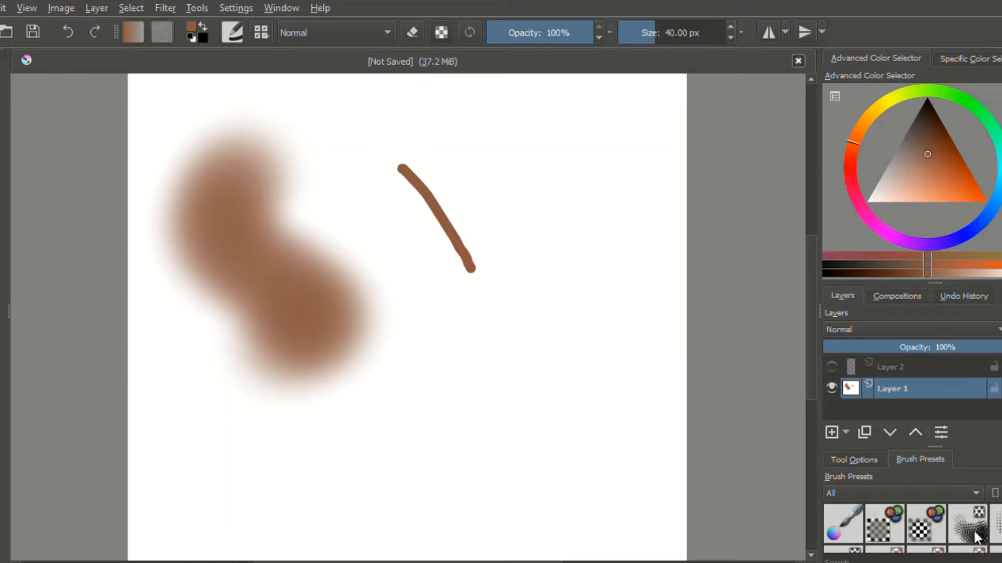
scroll(955, 532, "down", 3)
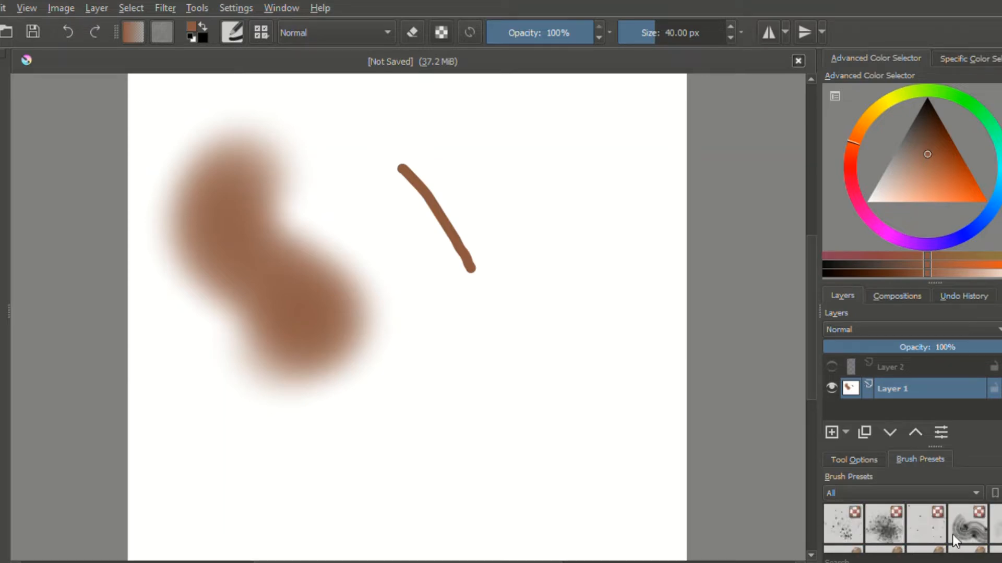
left_click(844, 531)
mouse_move(616, 288)
left_mouse_down()
mouse_move(530, 424)
mouse_move(568, 484)
left_mouse_up()
- Undo the spatter, solid and airbrush test strokes
left_click(69, 27)
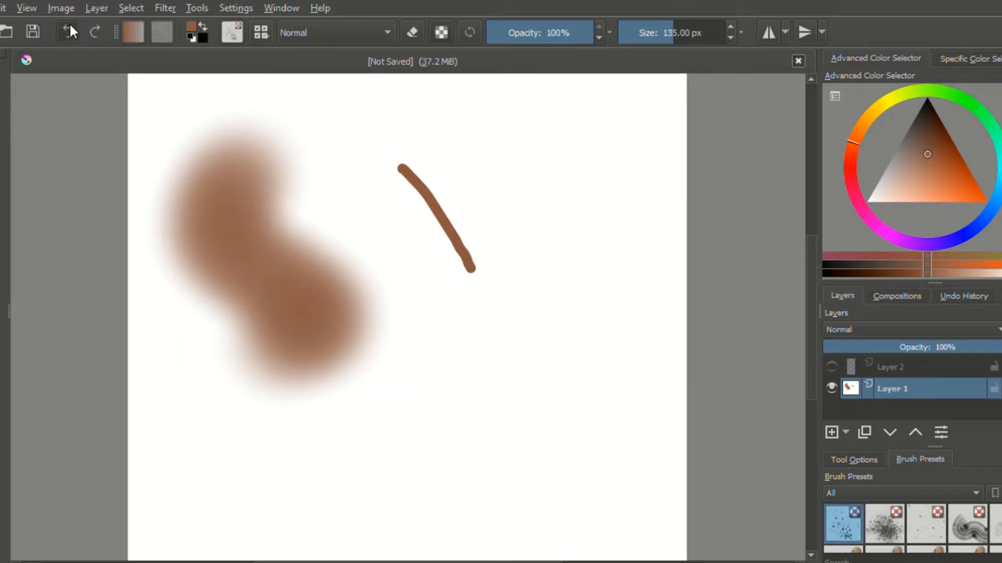
left_click(68, 26)
left_click(68, 26)
- Paint a small light orange patch on Layer 1 with the 40 px solid brush
scroll(964, 524, "up", 2)
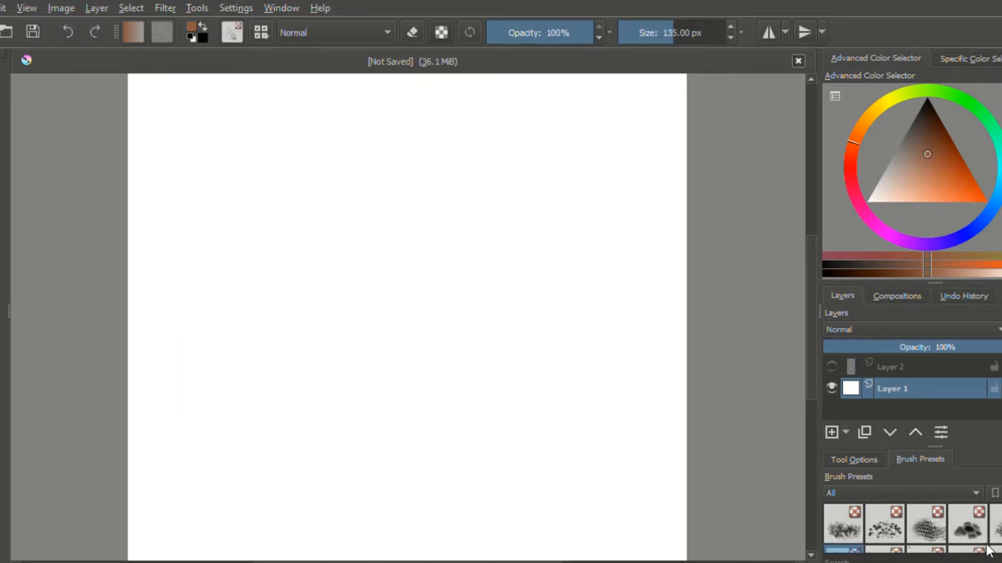
left_click_drag(924, 155, 934, 277)
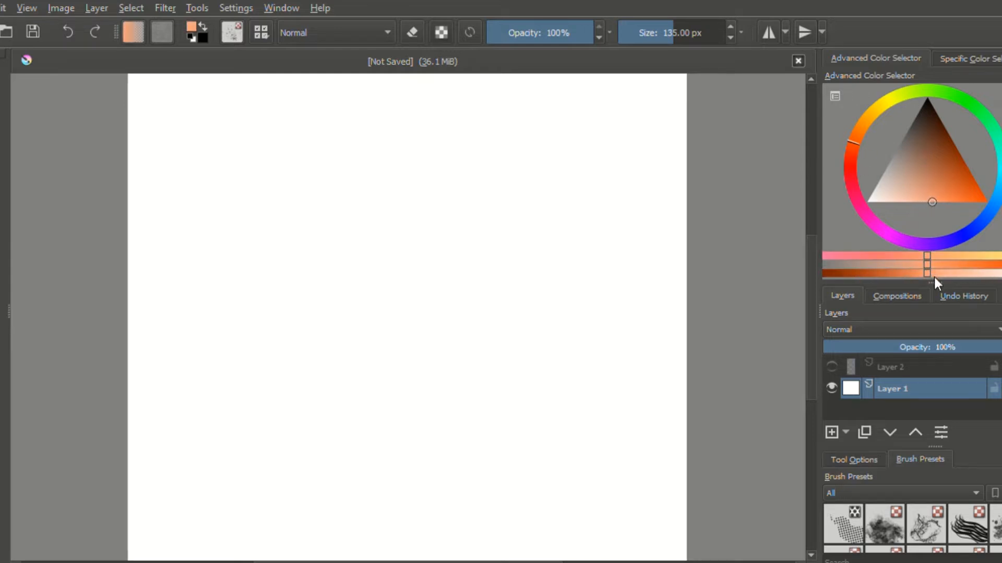
scroll(964, 526, "up", 10)
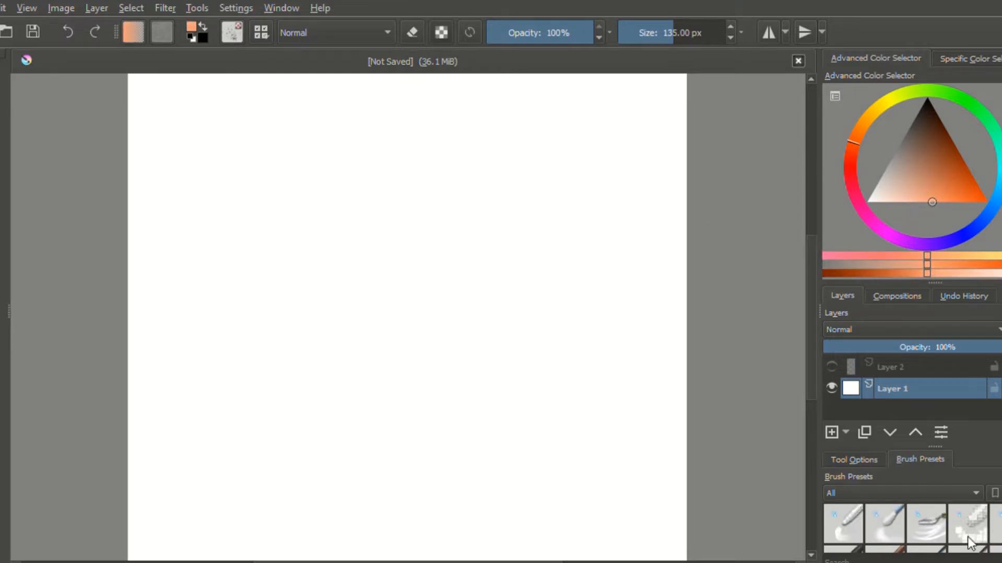
left_click(995, 542)
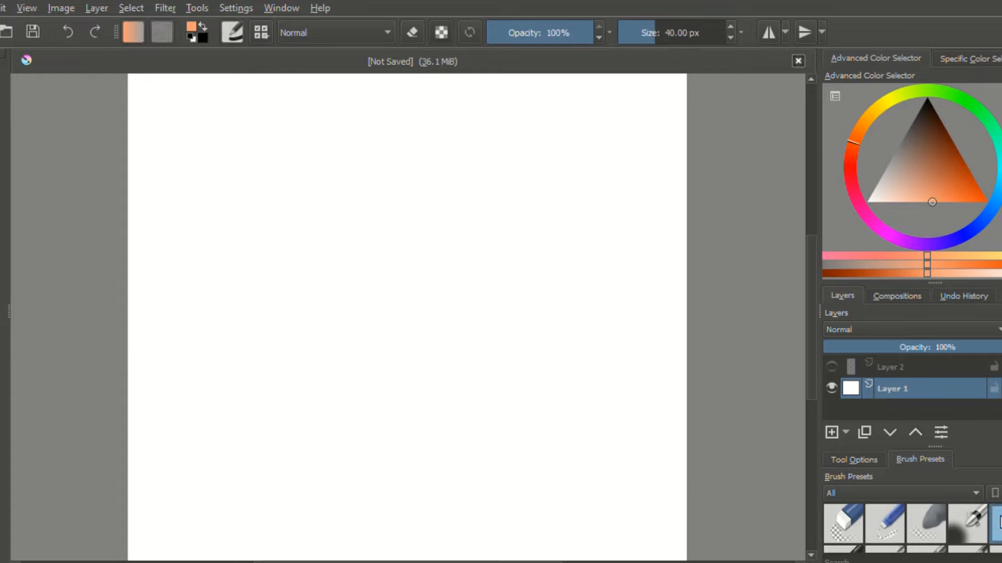
mouse_move(317, 201)
left_mouse_down()
mouse_move(317, 233)
mouse_move(333, 208)
mouse_move(333, 243)
mouse_move(355, 207)
left_mouse_up()
- Paint a light yellow patch over the orange patch's lower end and blend their border with the 60 px FX blending brush
left_click(881, 102)
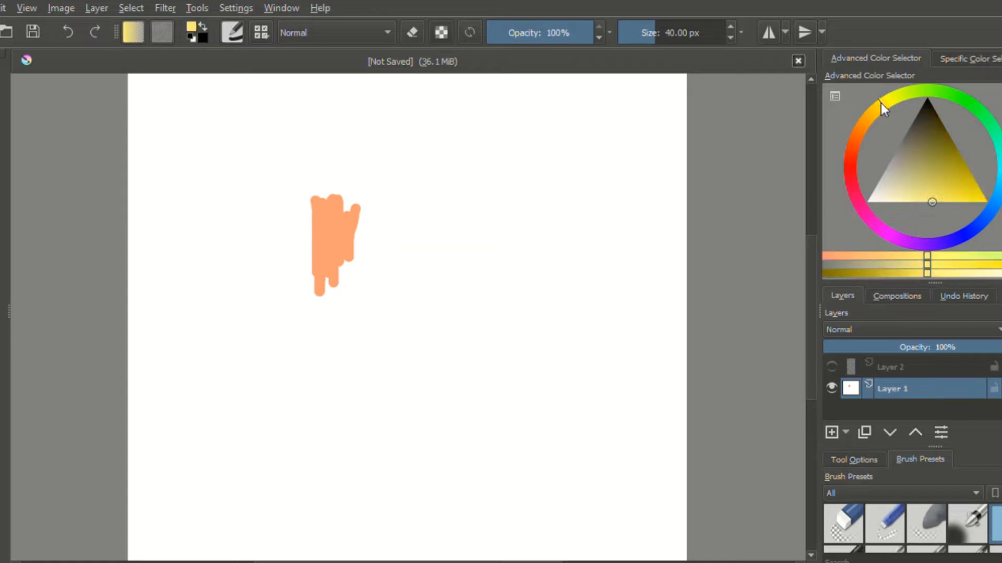
mouse_move(312, 275)
left_mouse_down()
mouse_move(310, 314)
mouse_move(314, 286)
mouse_move(335, 281)
mouse_move(317, 299)
mouse_move(319, 276)
mouse_move(329, 286)
mouse_move(338, 260)
mouse_move(344, 305)
mouse_move(354, 261)
left_mouse_up()
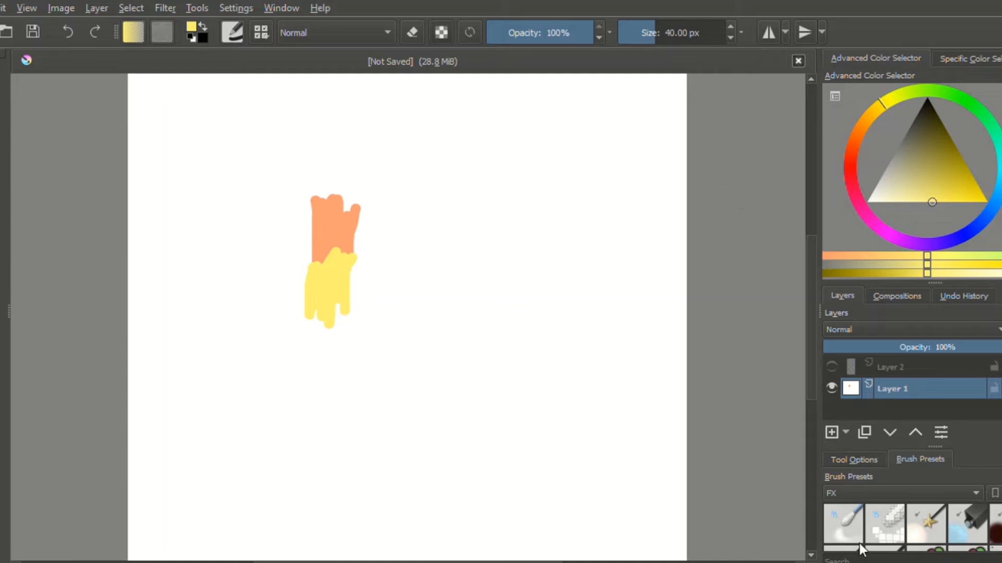
left_click(851, 536)
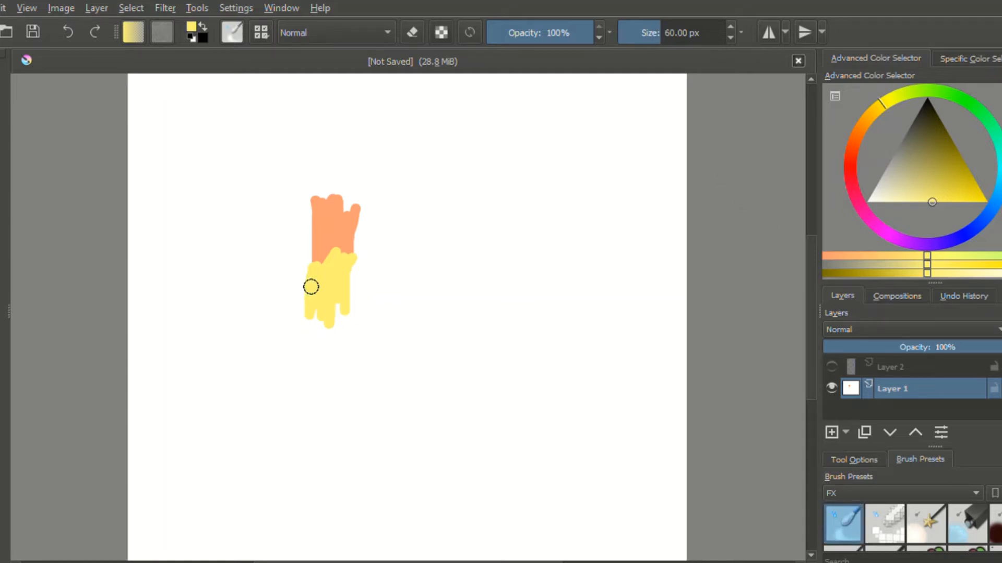
mouse_move(312, 259)
left_mouse_down()
mouse_move(332, 287)
mouse_move(333, 247)
mouse_move(336, 274)
mouse_move(336, 243)
mouse_move(340, 269)
mouse_move(346, 250)
mouse_move(345, 271)
mouse_move(321, 242)
mouse_move(334, 269)
mouse_move(338, 237)
mouse_move(336, 277)
mouse_move(351, 246)
left_mouse_up()
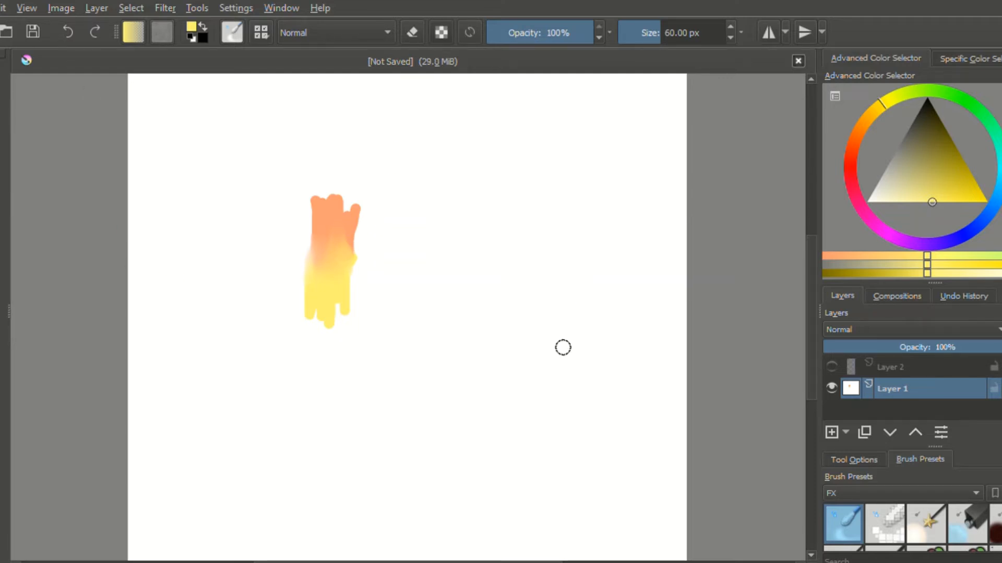
- Undo the blending and both colour patches
left_click(66, 33)
left_click(67, 32)
left_click(68, 31)
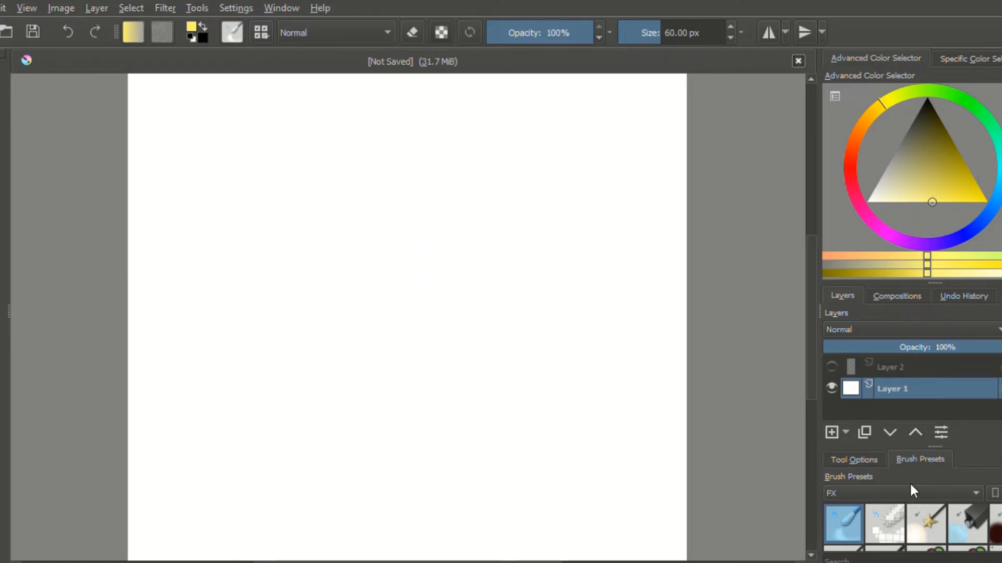
- Show the brush presets under the All tag and choose the 40 px solid brush
left_click(850, 410)
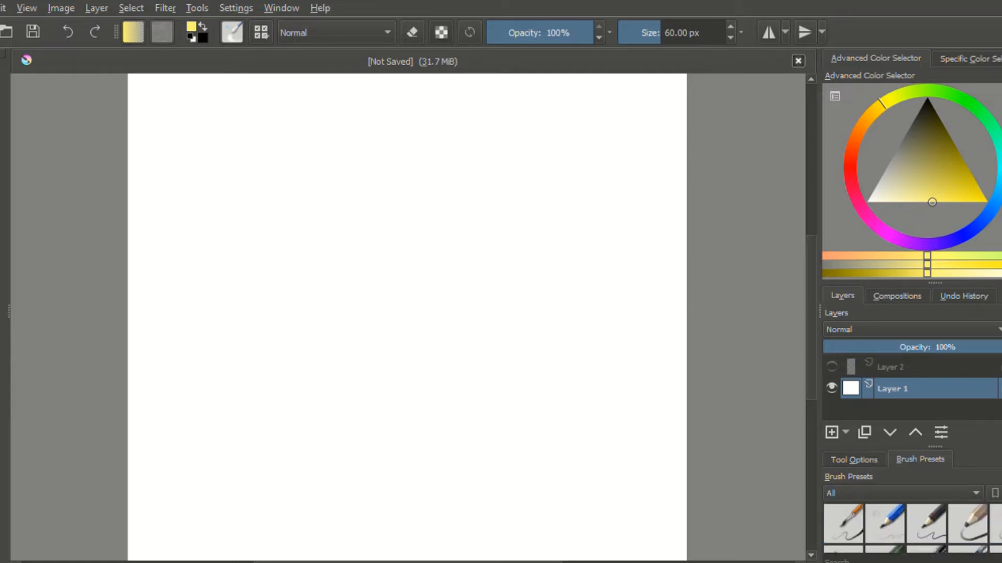
scroll(912, 526, "up", 3)
left_click(996, 528)
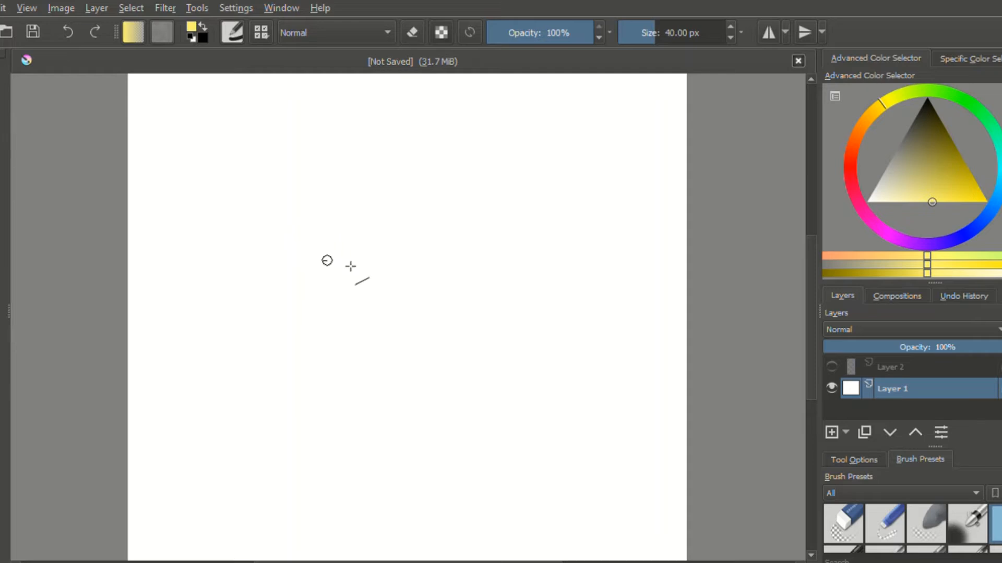
- Draw a horizontal yellow line, a yellow rectangle in the canvas's upper-left area and an ellipse with the shape tools
left_click_drag(324, 261, 431, 260)
left_click_drag(165, 120, 259, 227)
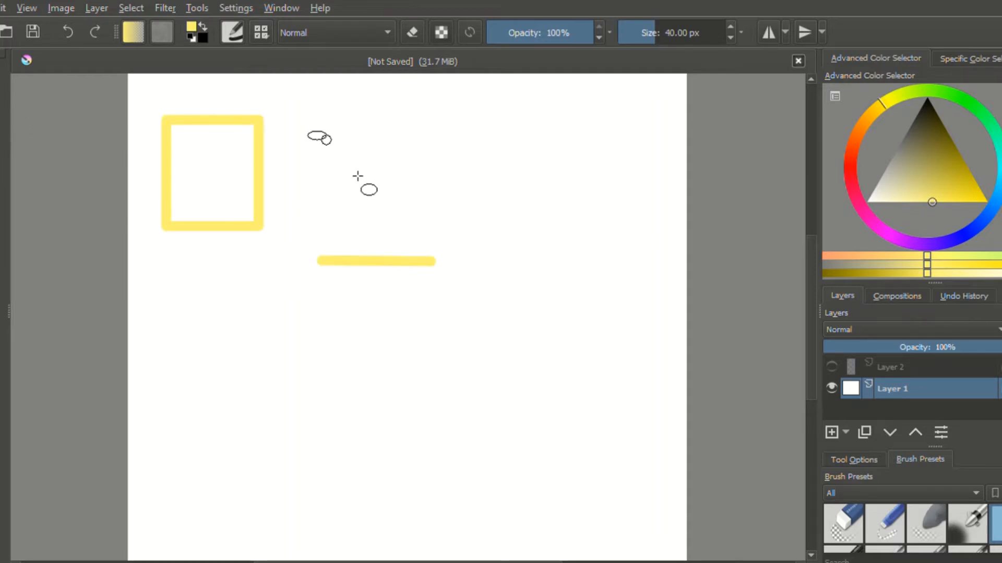
left_click_drag(311, 133, 493, 295)
- Undo the ellipse, the rectangle and the straight line
left_click(68, 28)
left_click(68, 28)
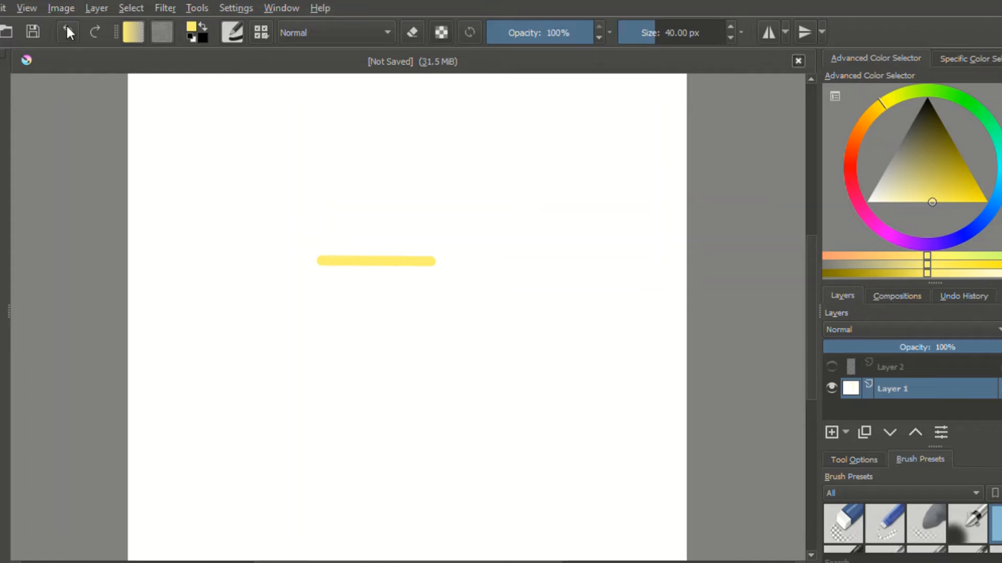
left_click(67, 28)
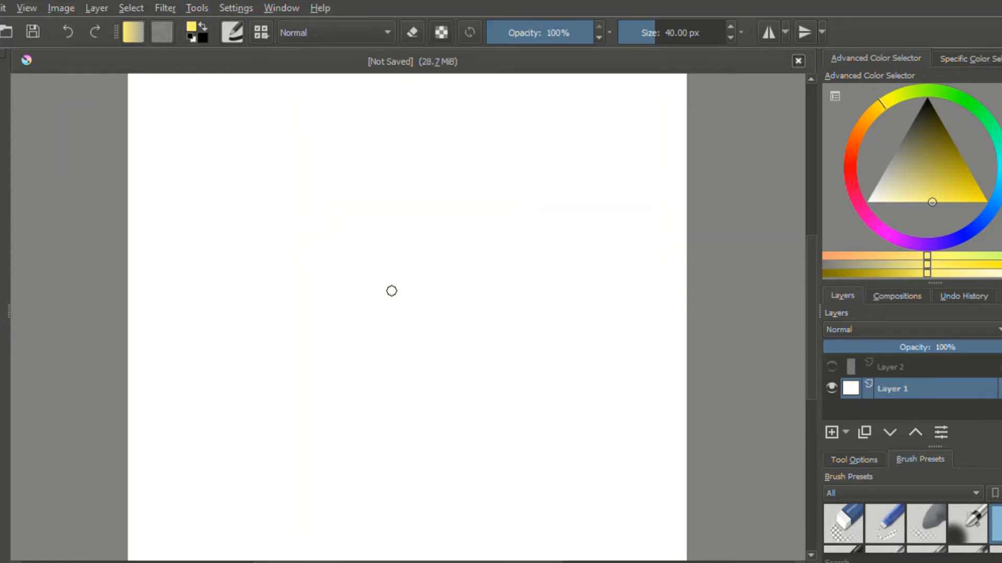
- Draw overlapping yellow, blue, pink and green freehand patterns around the canvas centre with the multibrush in fourfold rotational symmetry
mouse_move(396, 294)
left_mouse_down()
mouse_move(353, 248)
mouse_move(433, 224)
mouse_move(360, 158)
mouse_move(295, 260)
mouse_move(221, 148)
mouse_move(156, 215)
mouse_move(187, 320)
mouse_move(170, 358)
mouse_move(224, 297)
mouse_move(176, 217)
mouse_move(127, 243)
left_mouse_up()
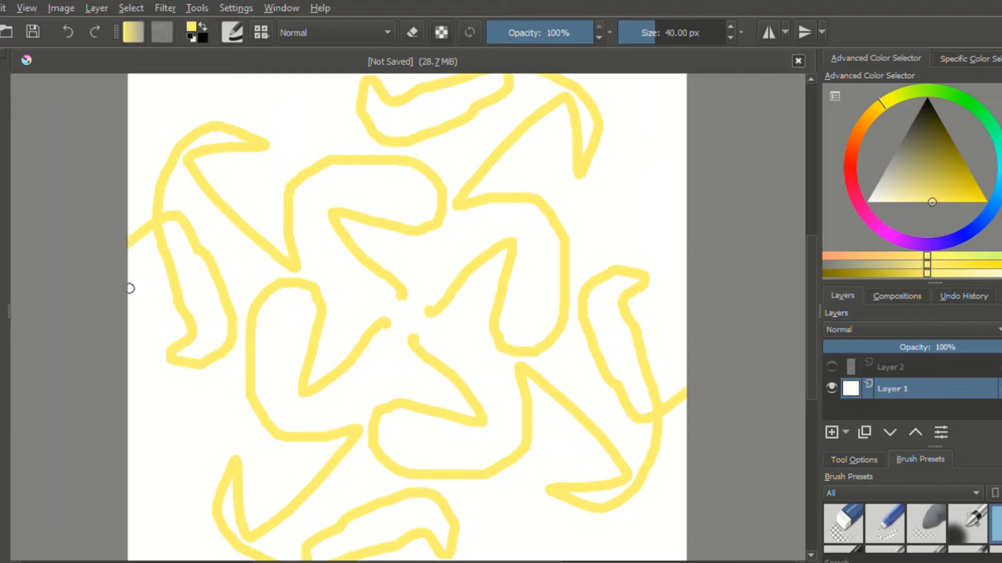
left_click(984, 220)
mouse_move(396, 291)
left_mouse_down()
mouse_move(443, 258)
mouse_move(360, 276)
mouse_move(414, 189)
mouse_move(477, 207)
mouse_move(350, 158)
mouse_move(413, 268)
mouse_move(389, 261)
mouse_move(340, 120)
mouse_move(502, 75)
left_mouse_up()
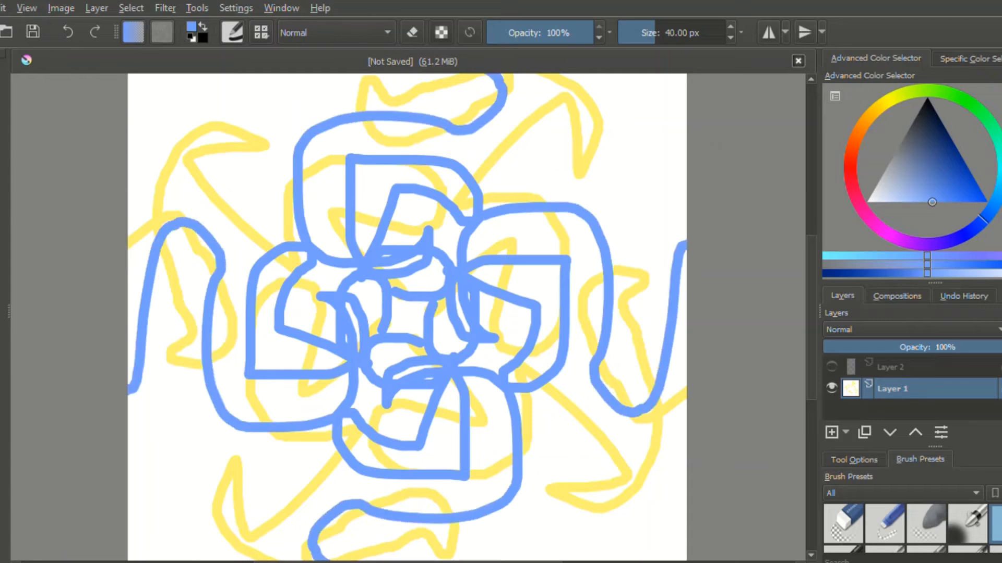
left_click(854, 201)
mouse_move(354, 338)
left_mouse_down()
mouse_move(342, 212)
mouse_move(647, 144)
mouse_move(563, 402)
mouse_move(424, 553)
left_mouse_up()
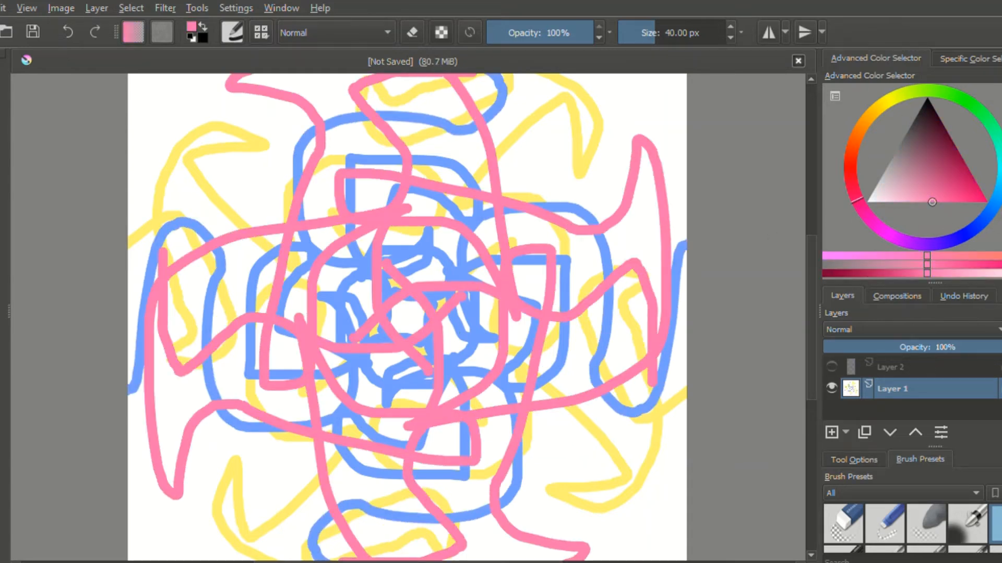
left_click(946, 99)
mouse_move(382, 293)
left_mouse_down()
mouse_move(414, 224)
mouse_move(194, 185)
mouse_move(180, 78)
left_mouse_up()
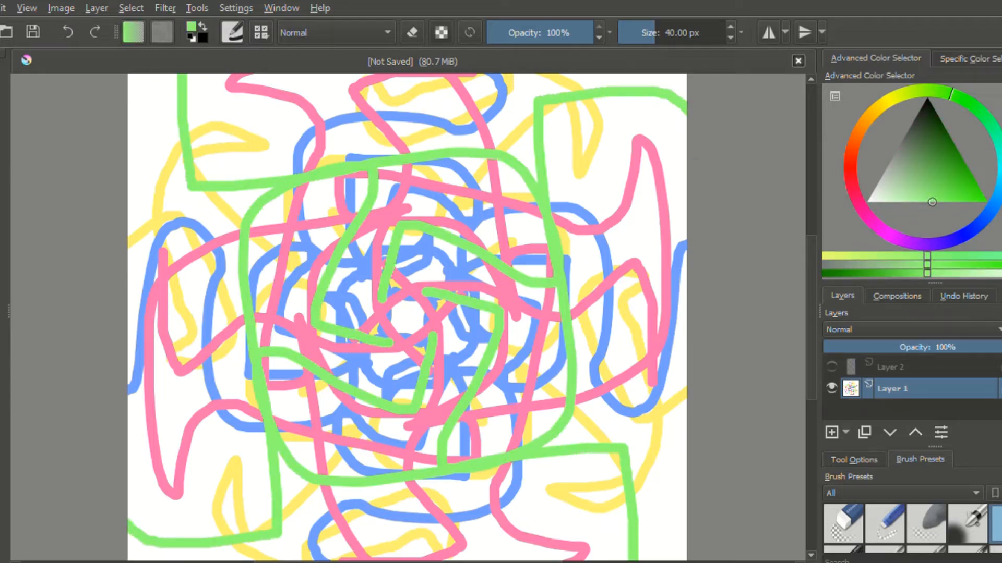
- Undo the four coloured symmetrical patterns
left_click(65, 29)
left_click(66, 29)
left_click(66, 29)
left_click(66, 30)
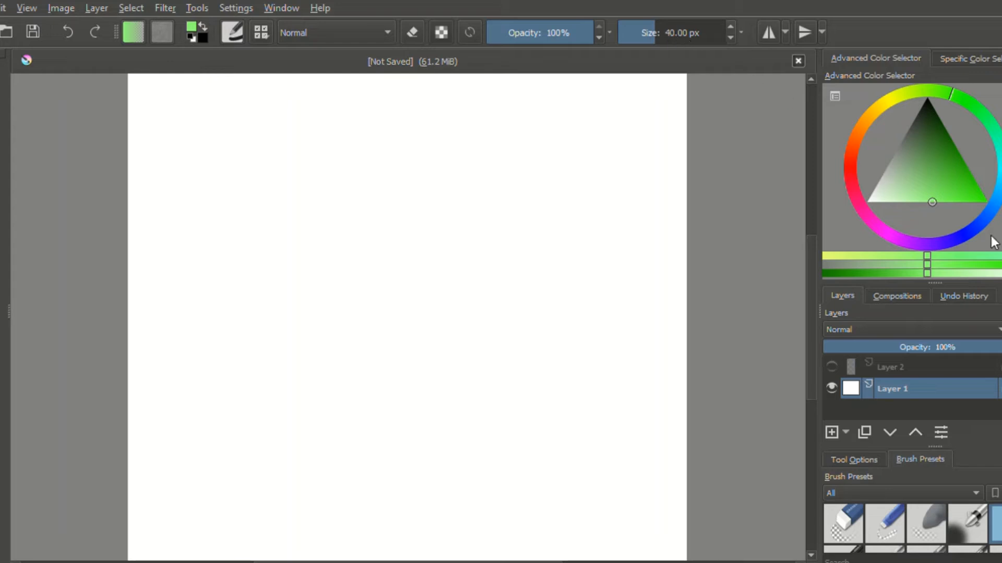
- Choose black as the brush colour, try a vertical stroke with the multibrush at a size of 1,000 px, and undo it
left_click(925, 100)
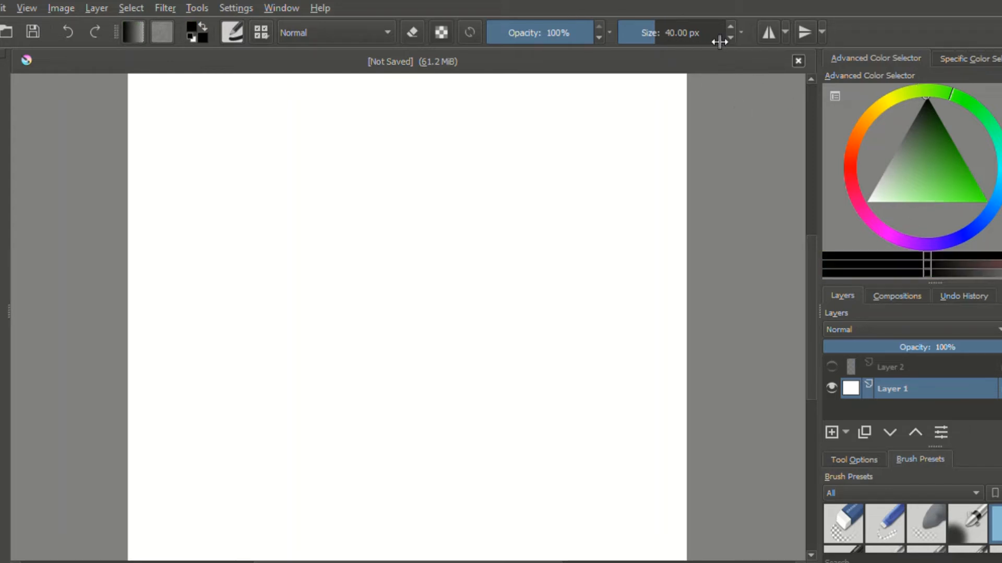
mouse_move(687, 41)
left_mouse_down()
mouse_move(653, 41)
mouse_move(740, 75)
left_mouse_up()
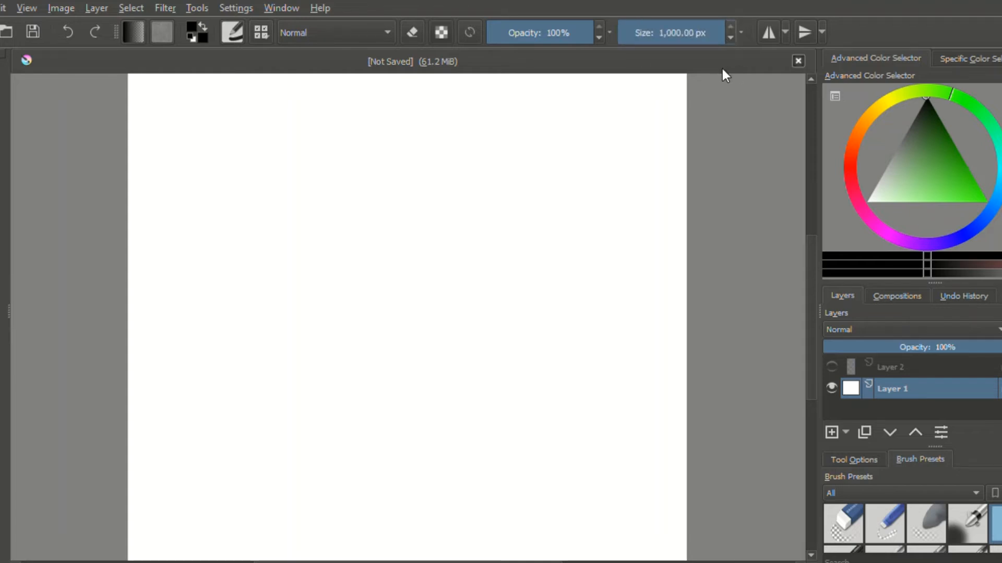
left_click_drag(219, 206, 219, 304)
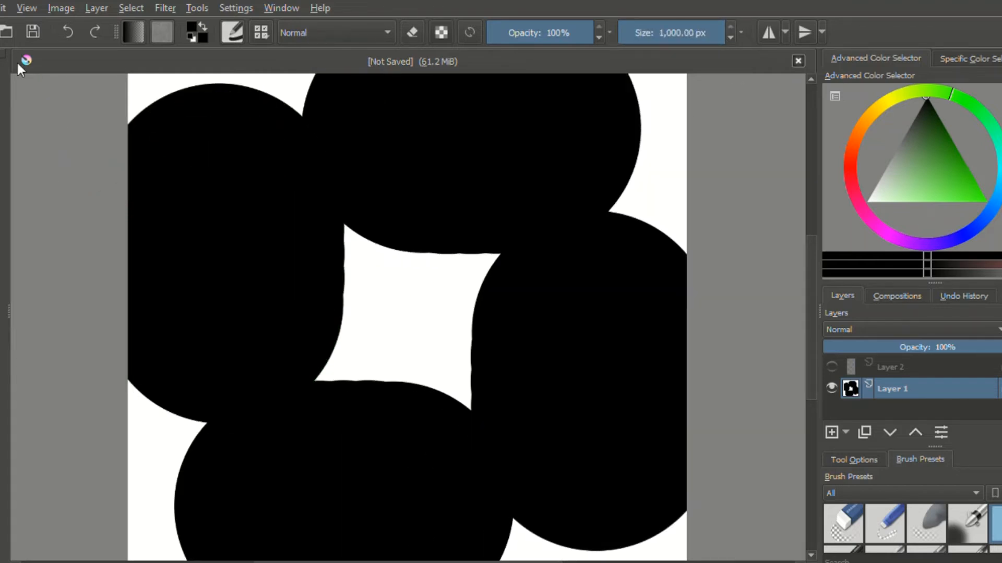
left_click(68, 33)
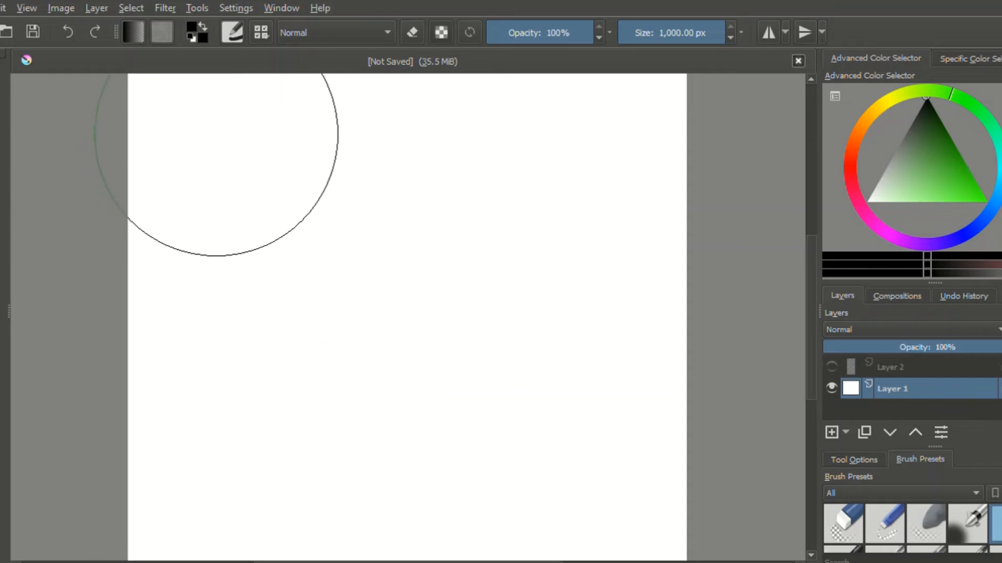
- Paint a short 1,000 px freehand stroke in the canvas's upper-left area and a thin 0.56 px wavy line in its right half
left_click_drag(216, 135, 216, 207)
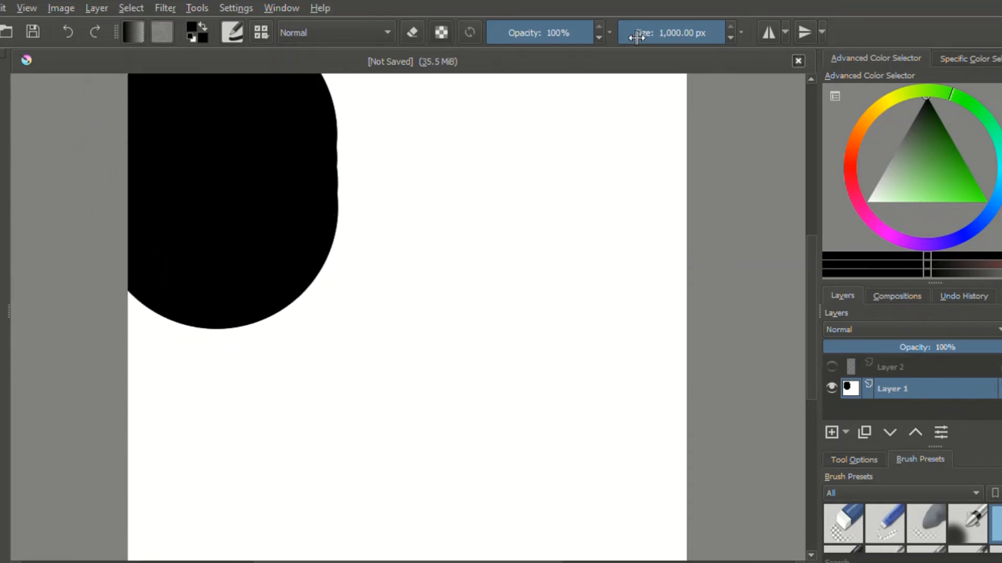
left_click_drag(636, 37, 621, 37)
mouse_move(493, 205)
left_mouse_down()
mouse_move(488, 328)
mouse_move(531, 453)
mouse_move(556, 469)
left_mouse_up()
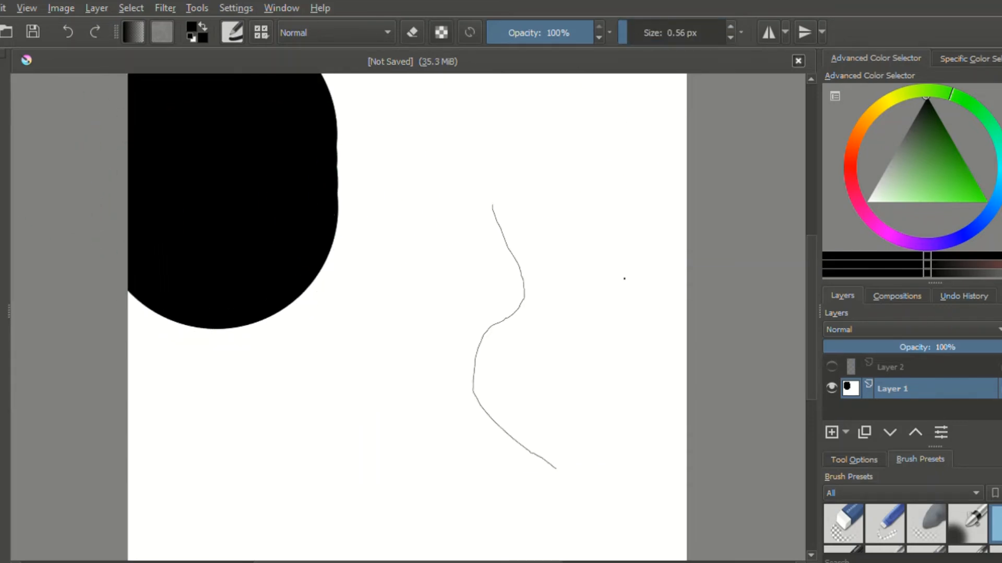
- Set the brush size to 7.47 px and undo the thick and thin test strokes
left_click_drag(649, 32, 621, 50)
left_click(628, 32)
left_click(61, 34)
left_click(62, 34)
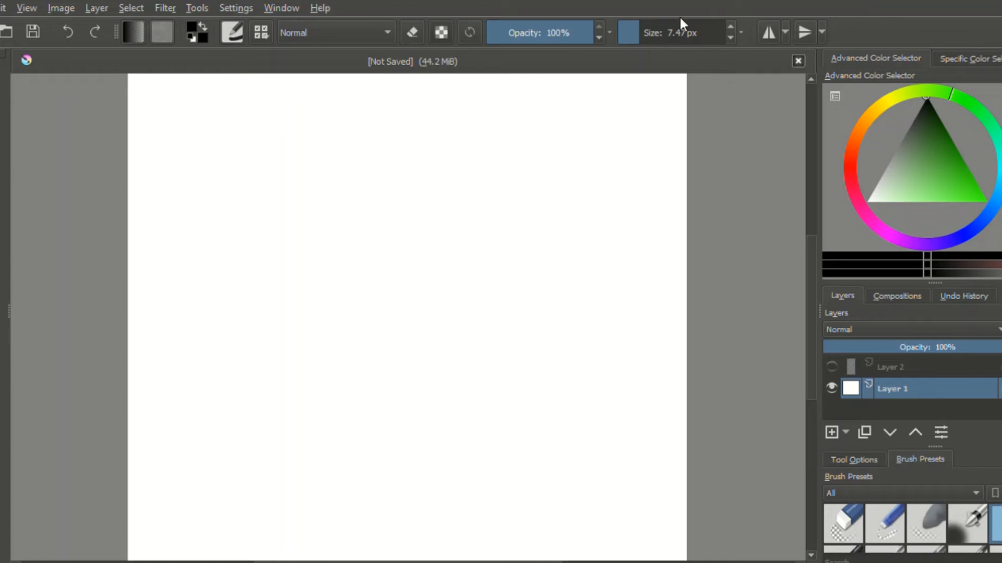
- Draw three separate black strokes with a 63.28 px brush at 100%, 72% and 43% opacity
left_click(660, 35)
mouse_move(529, 205)
left_mouse_down()
mouse_move(597, 362)
mouse_move(474, 399)
left_mouse_up()
left_click(566, 35)
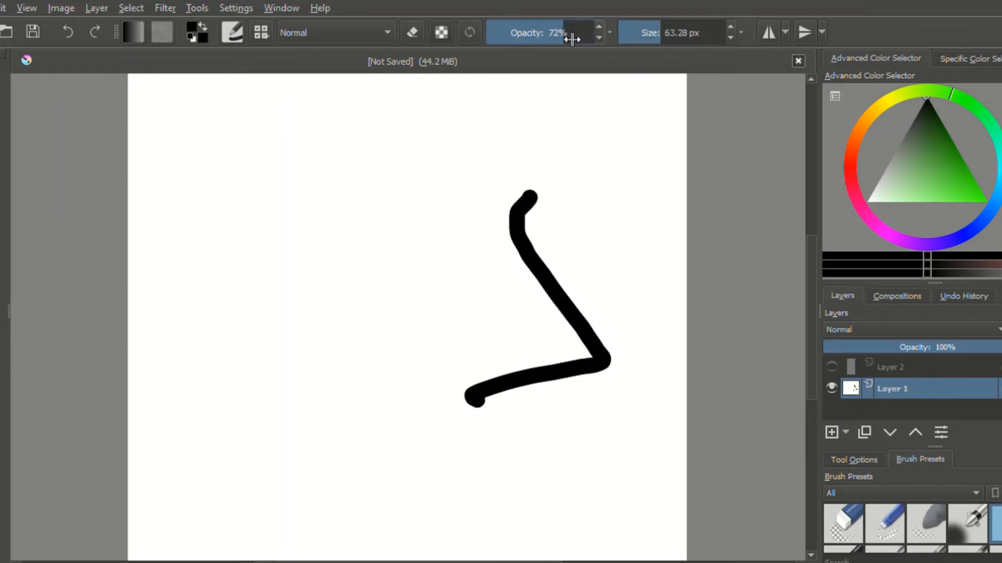
mouse_move(423, 163)
left_mouse_down()
mouse_move(385, 380)
mouse_move(503, 500)
left_mouse_up()
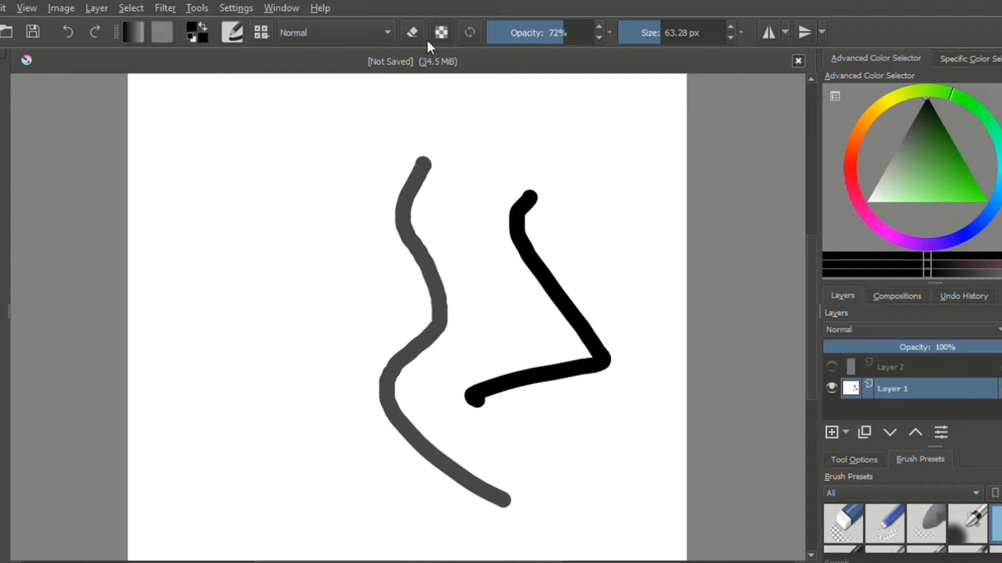
left_click(533, 35)
mouse_move(286, 186)
left_mouse_down()
mouse_move(310, 499)
mouse_move(357, 535)
left_mouse_up()
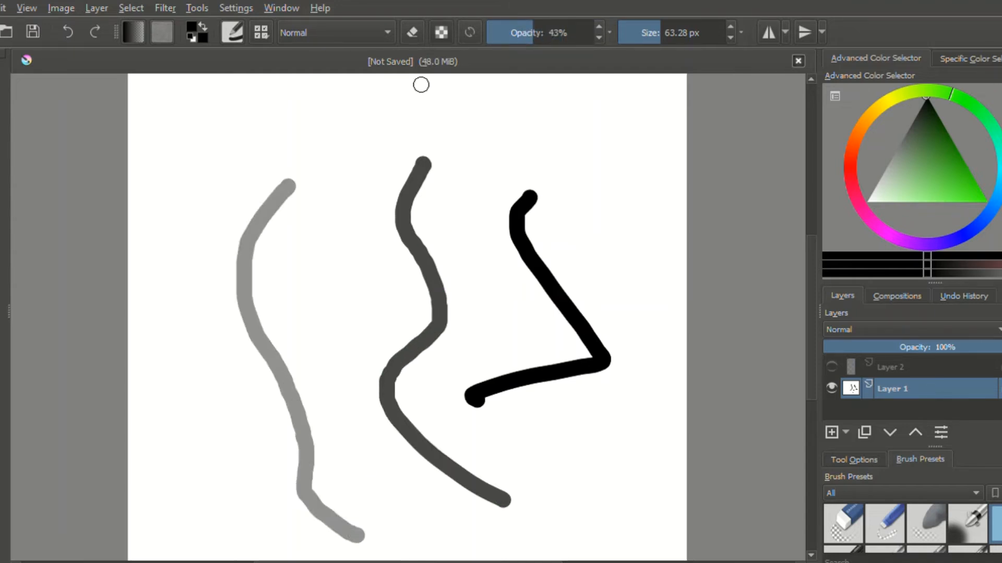
- Draw two fainter wavy strokes at lower opacities, the second at 6%, and reduce the brush opacity to 0%
left_click(506, 33)
mouse_move(350, 107)
left_mouse_down()
mouse_move(342, 228)
mouse_move(384, 409)
left_mouse_up()
left_click(493, 38)
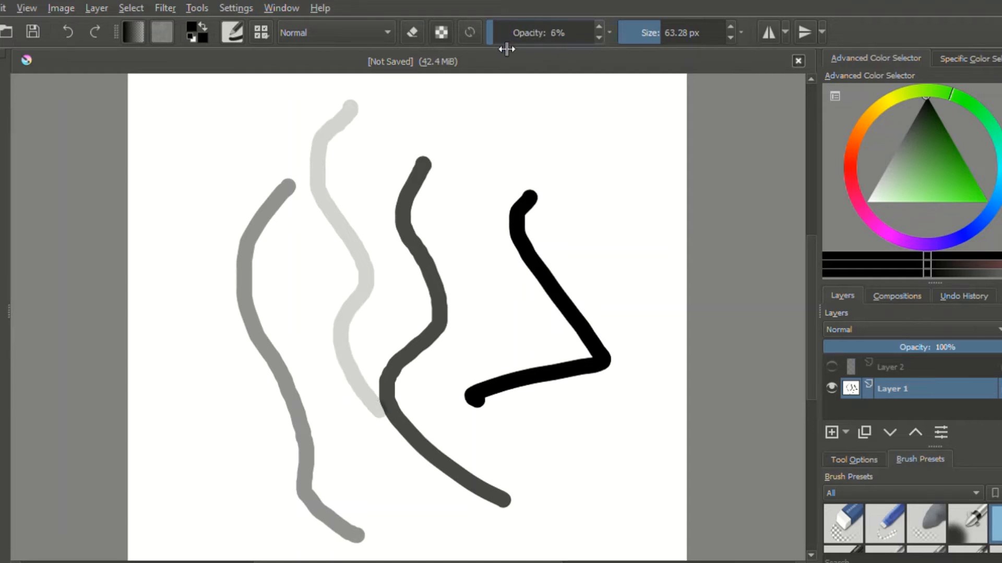
mouse_move(488, 97)
left_mouse_down()
mouse_move(459, 125)
mouse_move(487, 293)
mouse_move(516, 317)
left_mouse_up()
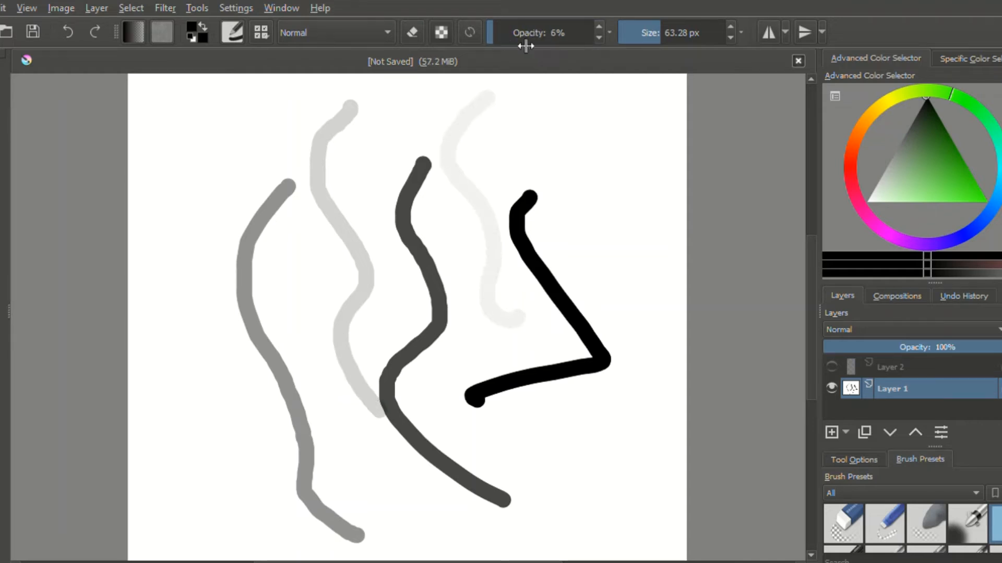
left_click(491, 38)
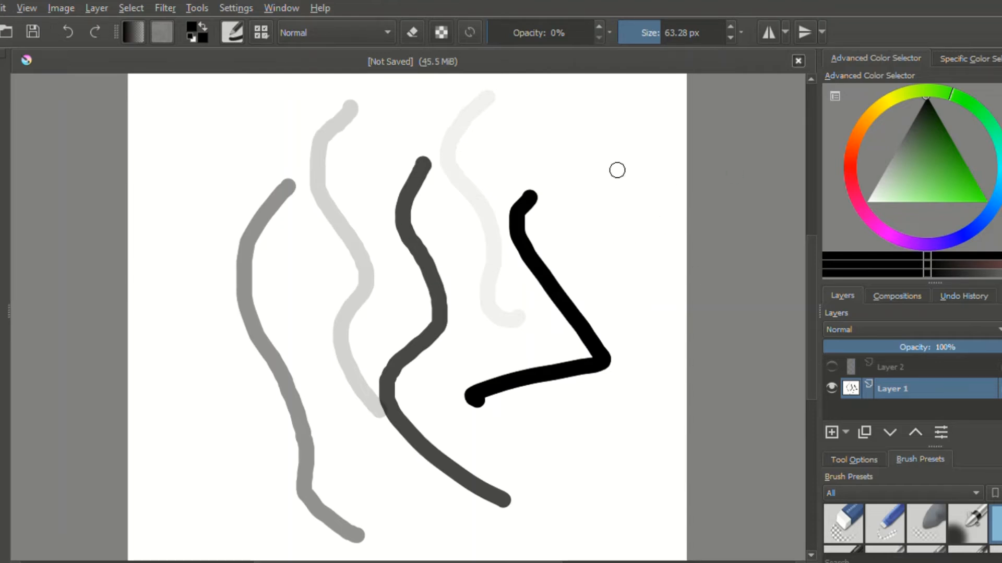
- Undo all the opacity test strokes on Layer 1
left_click(67, 31)
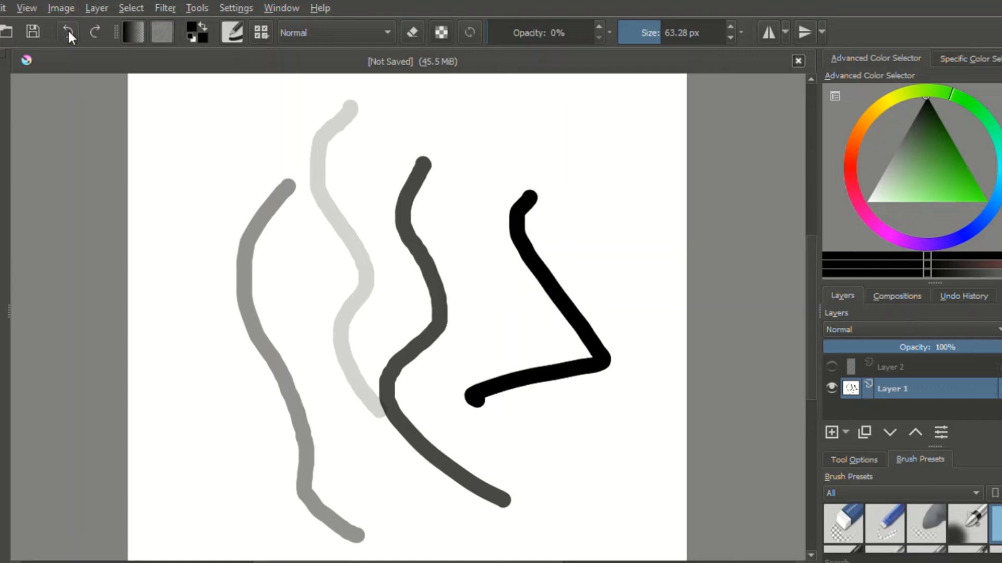
left_click(68, 31)
left_click(68, 32)
left_click(68, 32)
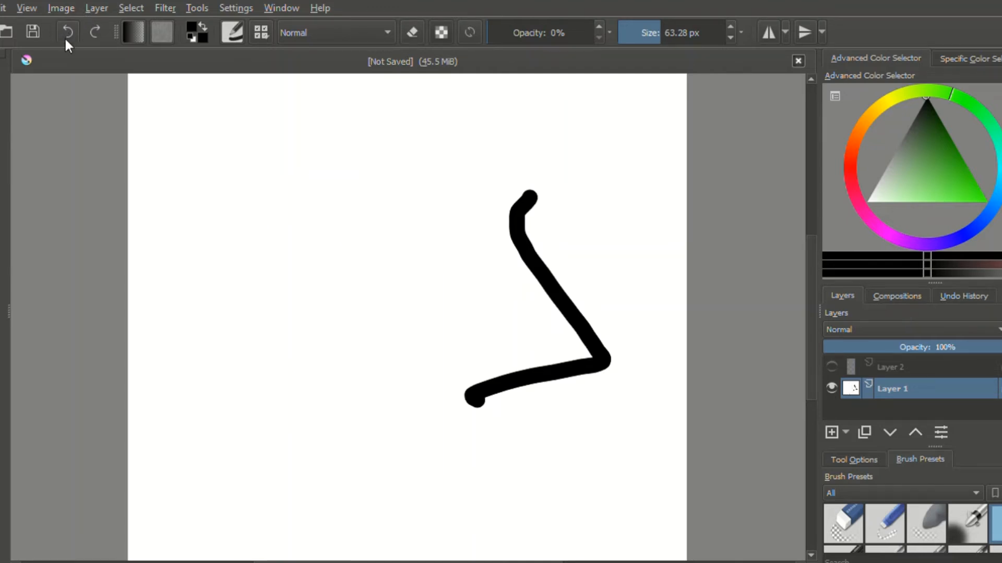
left_click(67, 32)
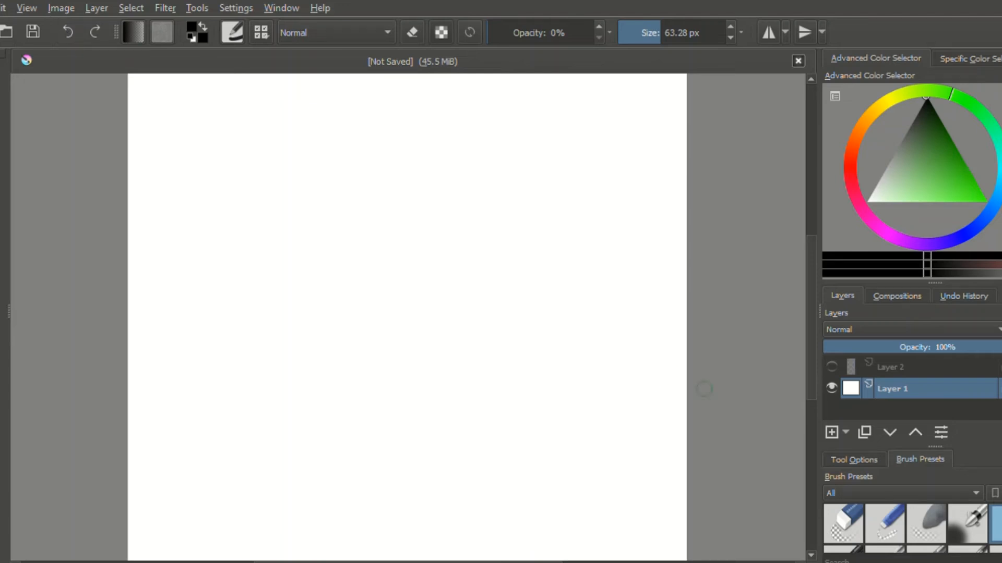
- Select Layer 2 and show its blue stick-figure sketch, and add a new paint layer above it
left_click(911, 368)
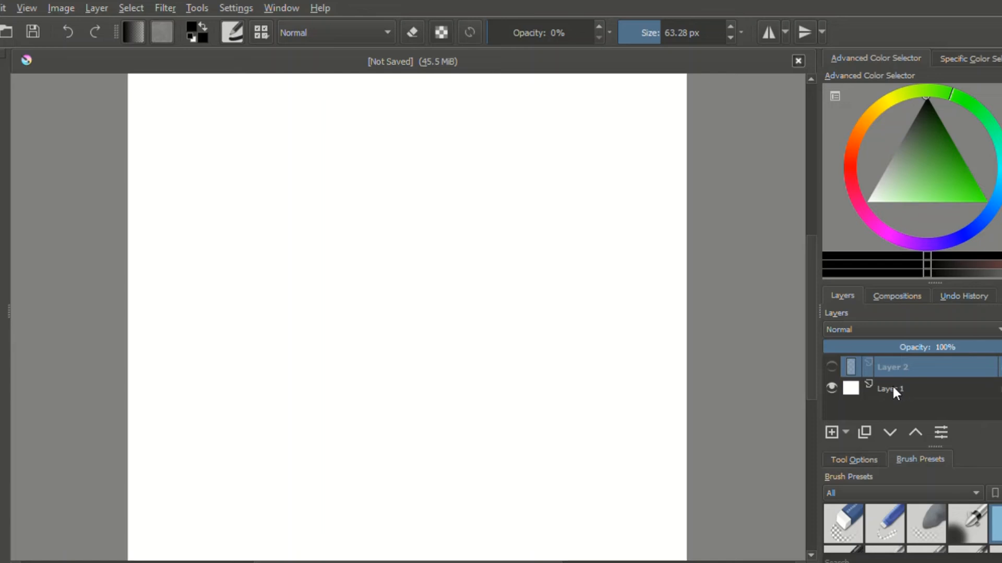
left_click(830, 367)
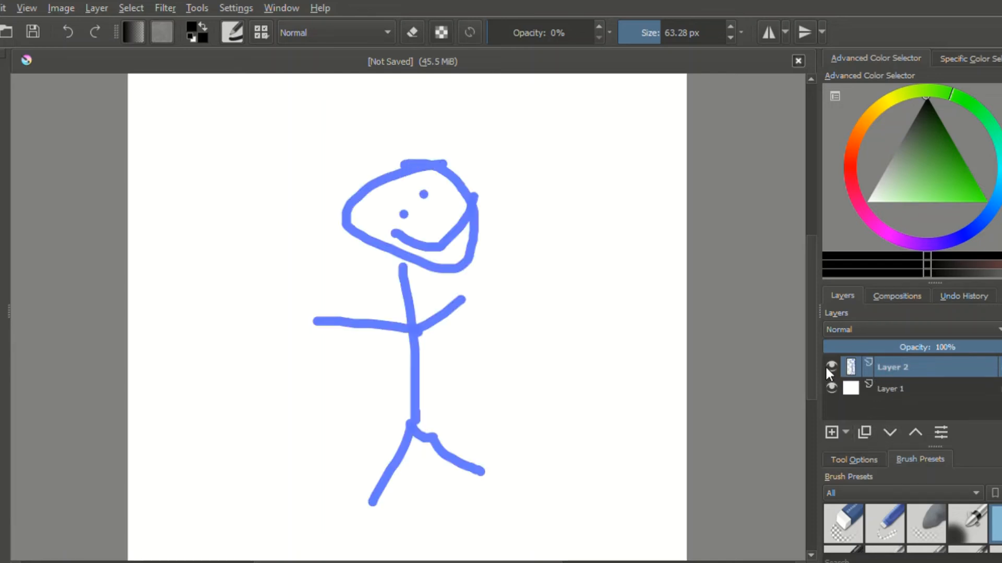
left_click(65, 13)
left_click(20, 168)
left_click(829, 431)
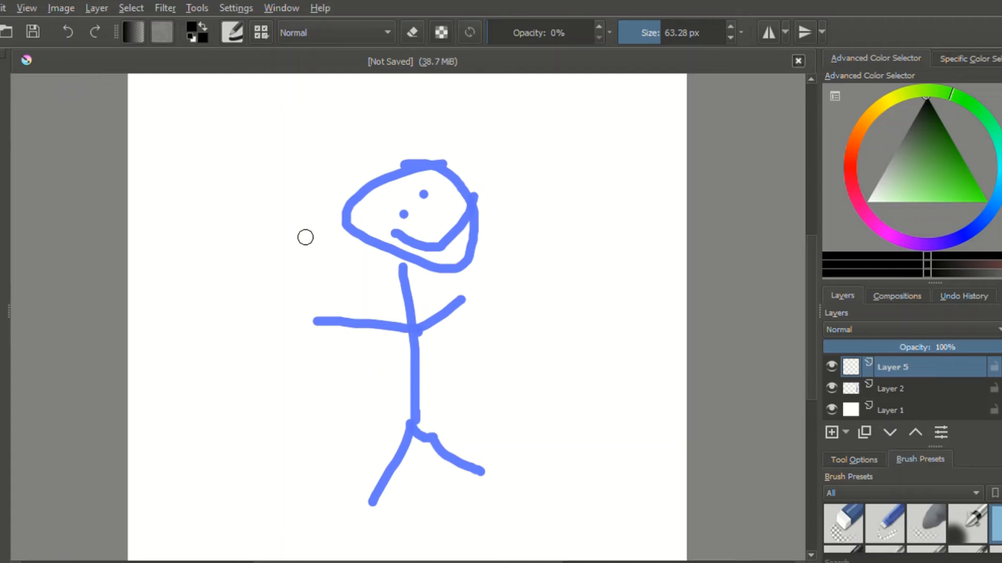
- Trace the sketched head, eyes and smile in black on the new layer with a 29.29 px brush at 100% opacity
left_click(651, 33)
left_click_drag(355, 182, 350, 185)
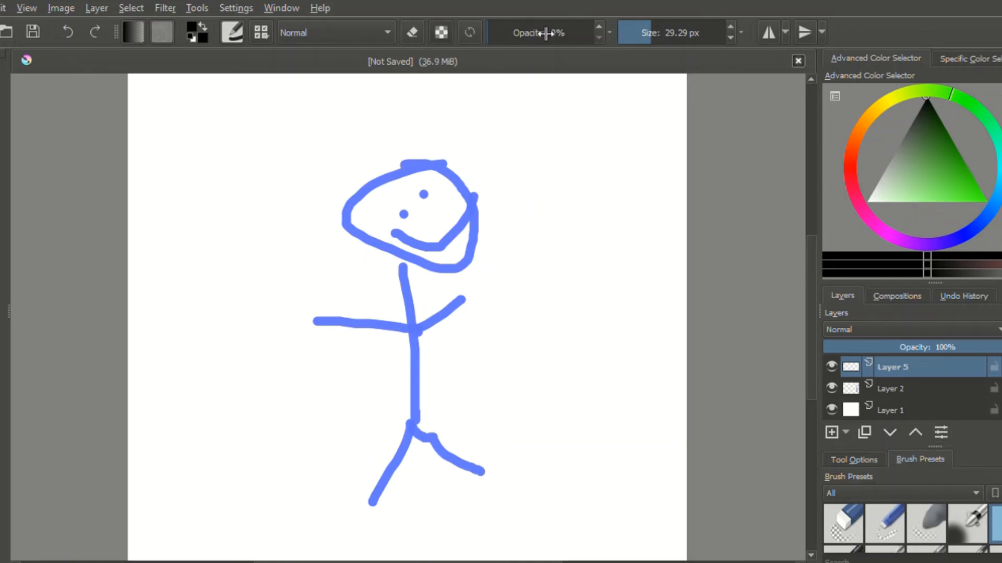
left_click_drag(542, 33, 636, 50)
mouse_move(413, 166)
left_mouse_down()
mouse_move(342, 190)
mouse_move(346, 227)
mouse_move(371, 250)
mouse_move(418, 260)
mouse_move(467, 247)
mouse_move(463, 210)
mouse_move(417, 165)
left_mouse_up()
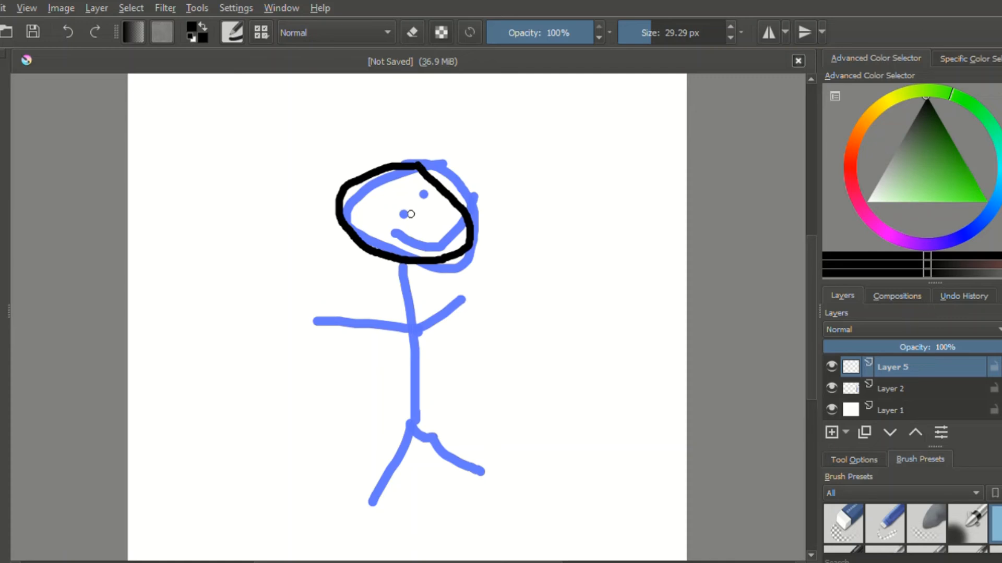
left_click(407, 211)
left_click(416, 201)
mouse_move(404, 223)
left_mouse_down()
mouse_move(441, 236)
mouse_move(434, 197)
left_mouse_up()
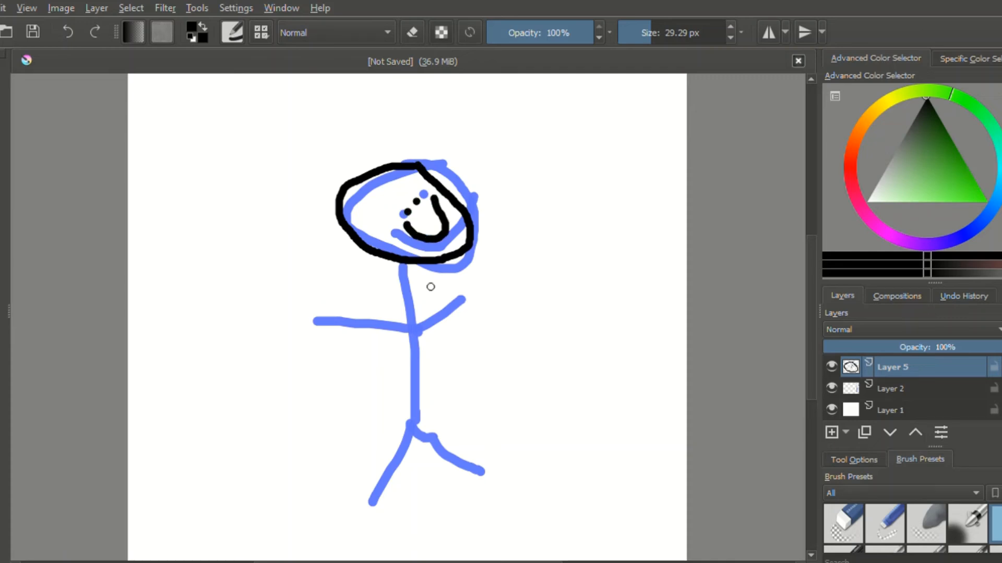
- Trace the stick figure's torso, both legs and both arms in black over the blue sketch
mouse_move(406, 265)
left_mouse_down()
mouse_move(421, 426)
mouse_move(387, 494)
left_mouse_up()
left_click_drag(417, 433, 458, 467)
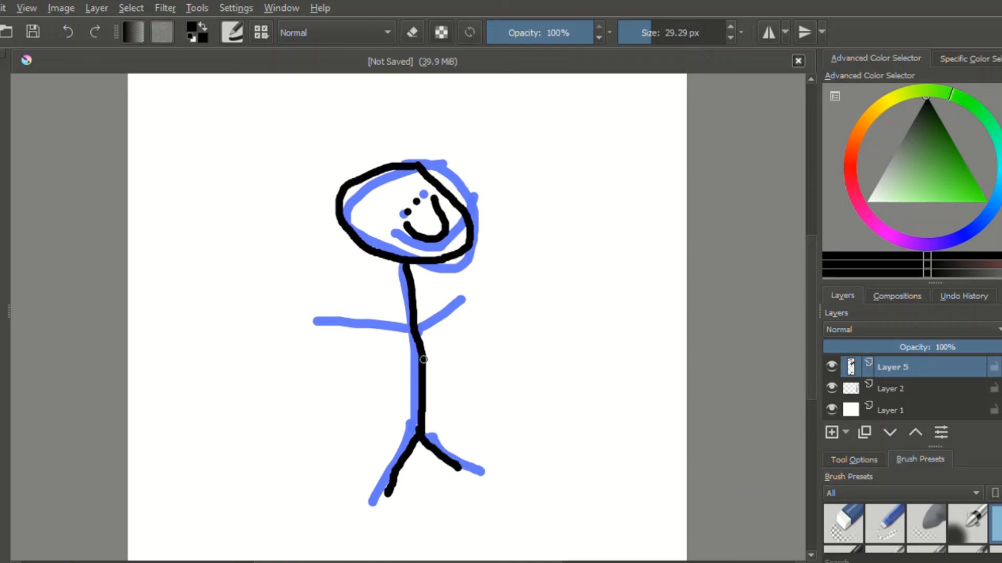
mouse_move(420, 330)
left_mouse_down()
mouse_move(454, 309)
mouse_move(269, 282)
left_mouse_up()
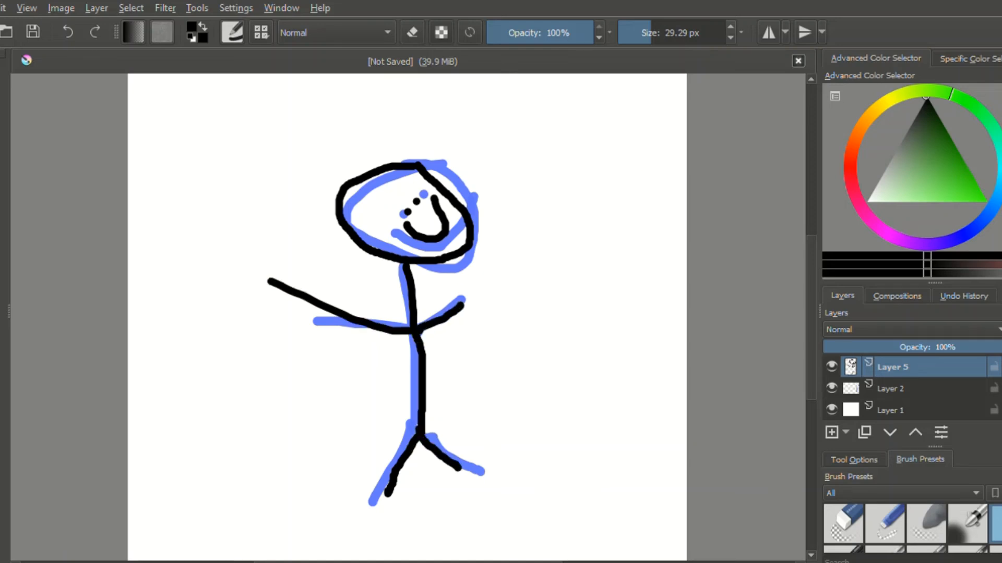
- Hide the blue sketch on Layer 2 and add a new paint layer directly above Layer 1
left_click(831, 388)
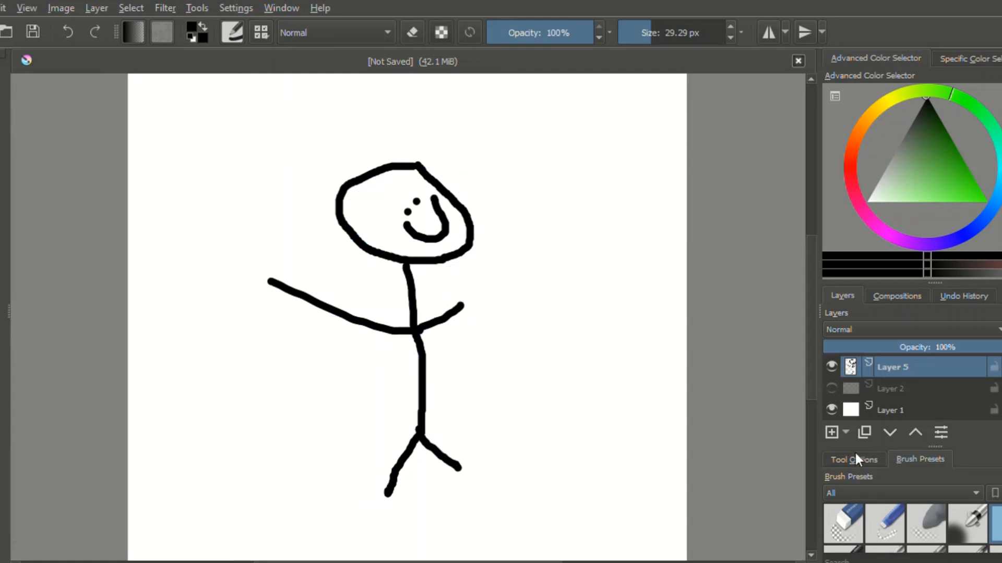
scroll(892, 400, "down", 1)
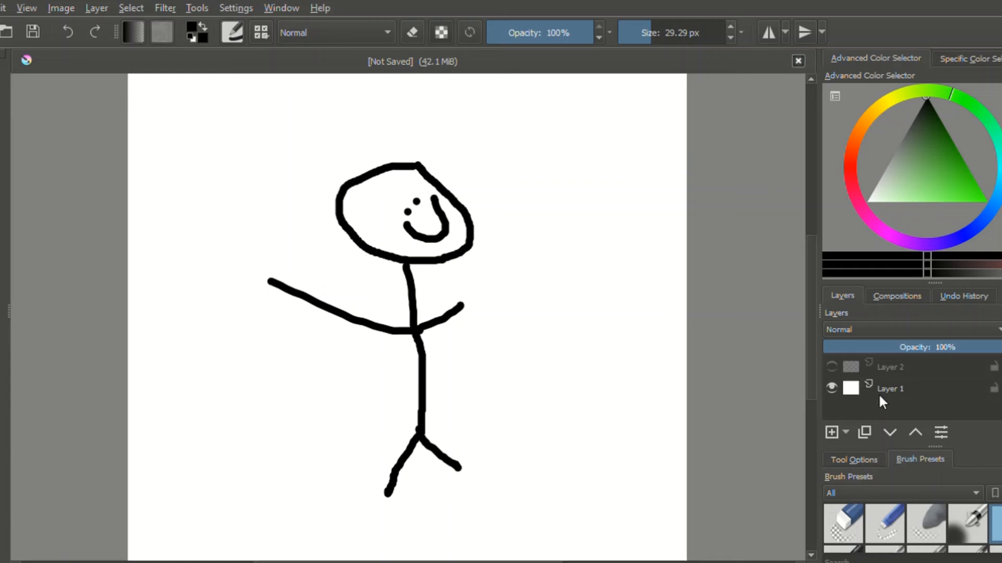
left_click(897, 394)
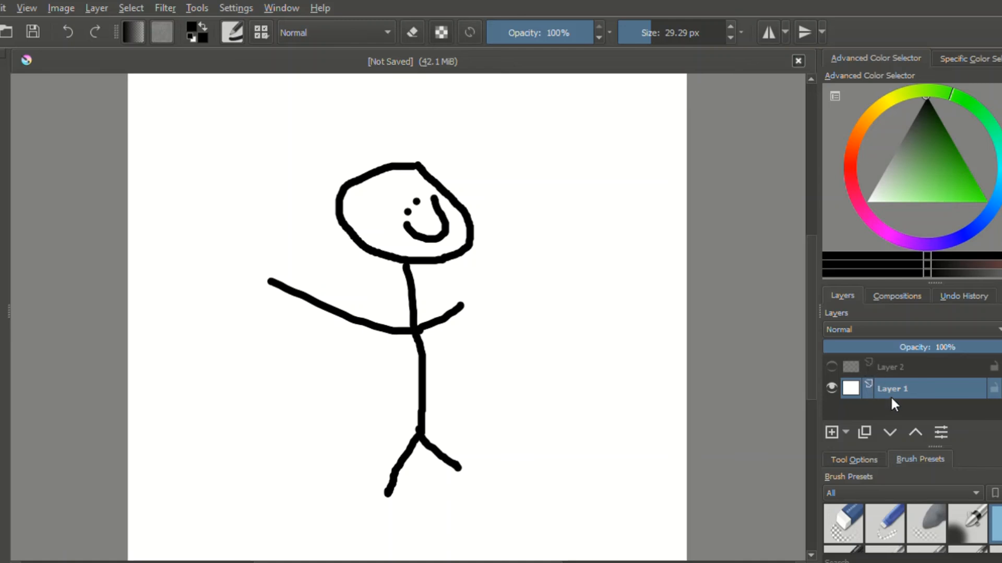
left_click(832, 433)
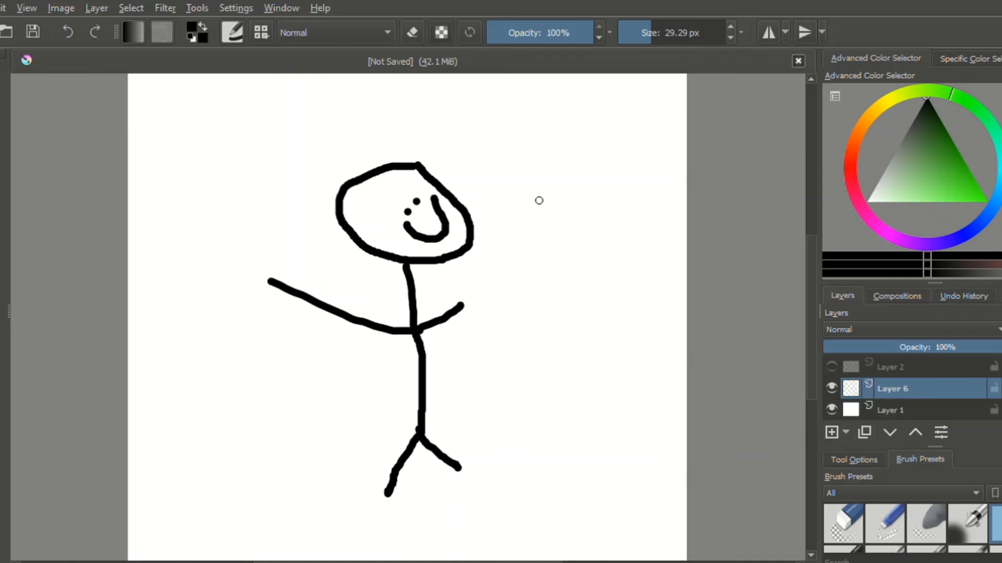
- Fill the stick figure's head with light blue on the new layer using the Fill tool
left_click_drag(993, 249, 982, 225)
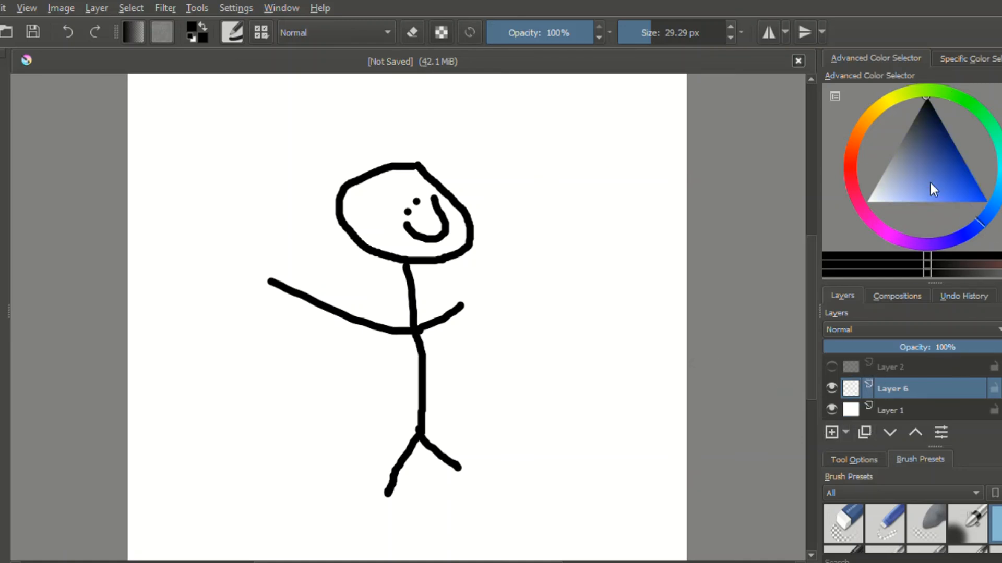
left_click_drag(931, 183, 929, 256)
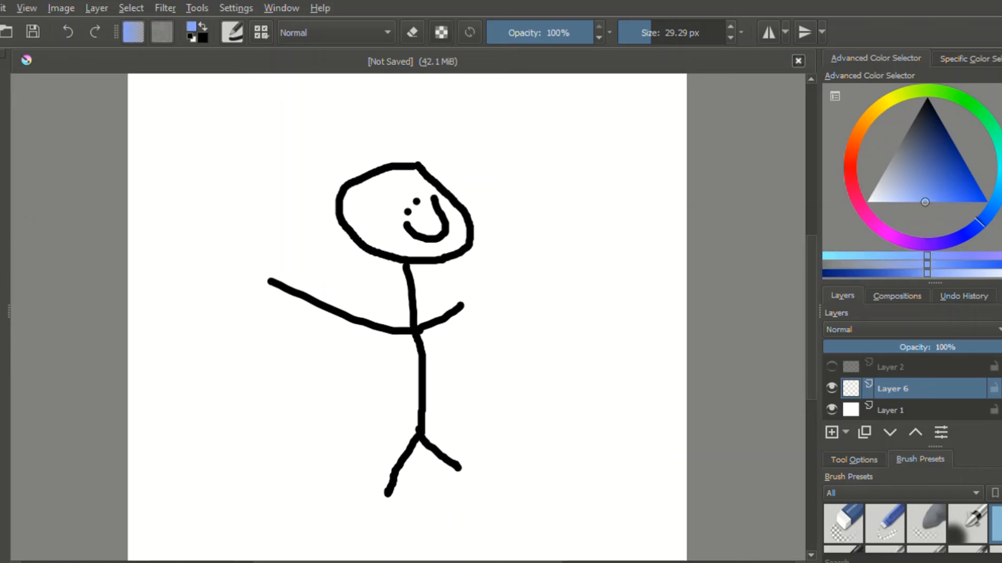
key("f")
left_click(366, 199)
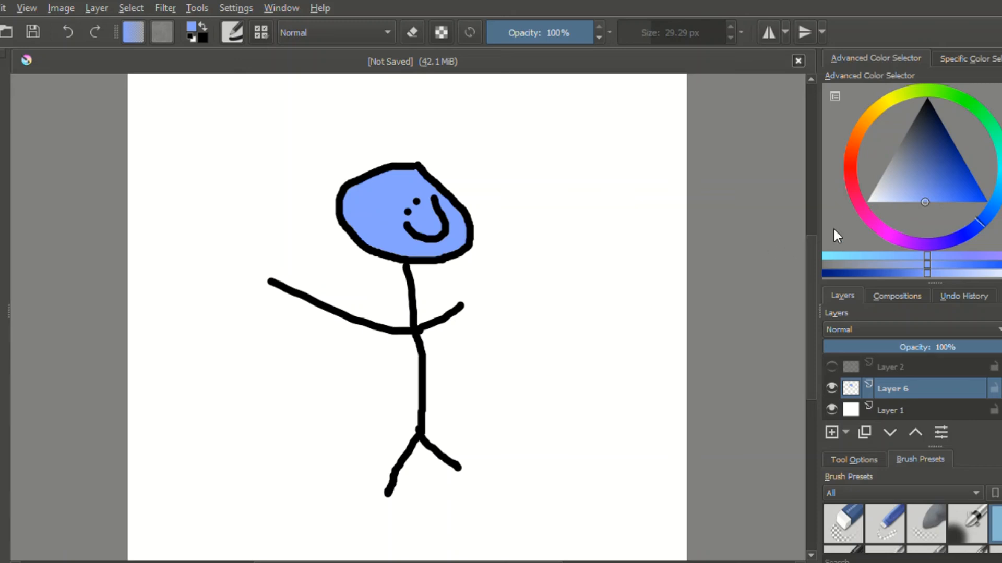
- Shade the left edge of the head with a slightly darker blue brush, undoing the stroke that spills outside the outline
left_click(921, 184)
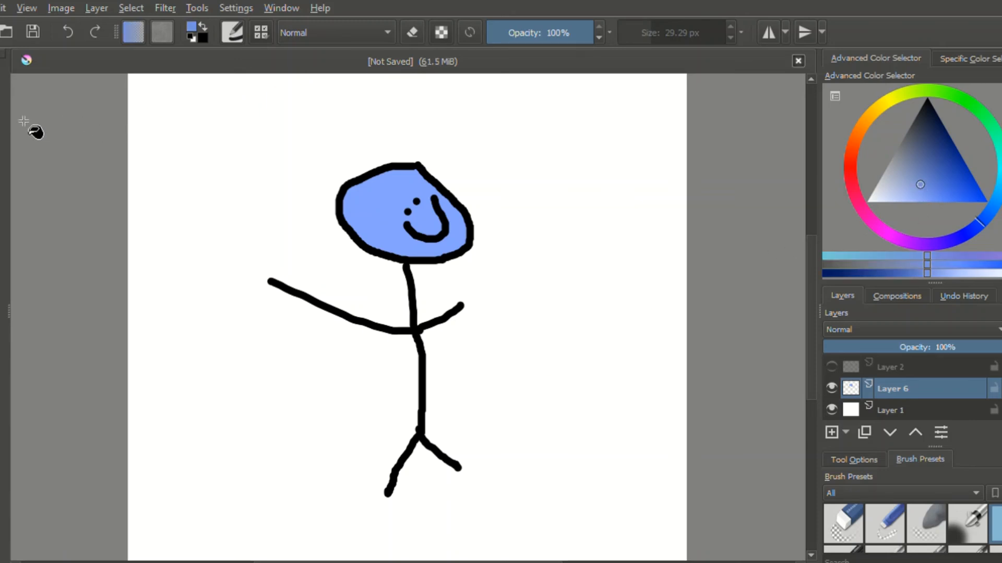
key("b")
mouse_move(388, 174)
left_mouse_down()
mouse_move(359, 182)
mouse_move(348, 214)
mouse_move(360, 231)
left_mouse_up()
mouse_move(344, 198)
left_mouse_down()
mouse_move(360, 235)
mouse_move(344, 183)
mouse_move(361, 169)
mouse_move(364, 224)
left_mouse_up()
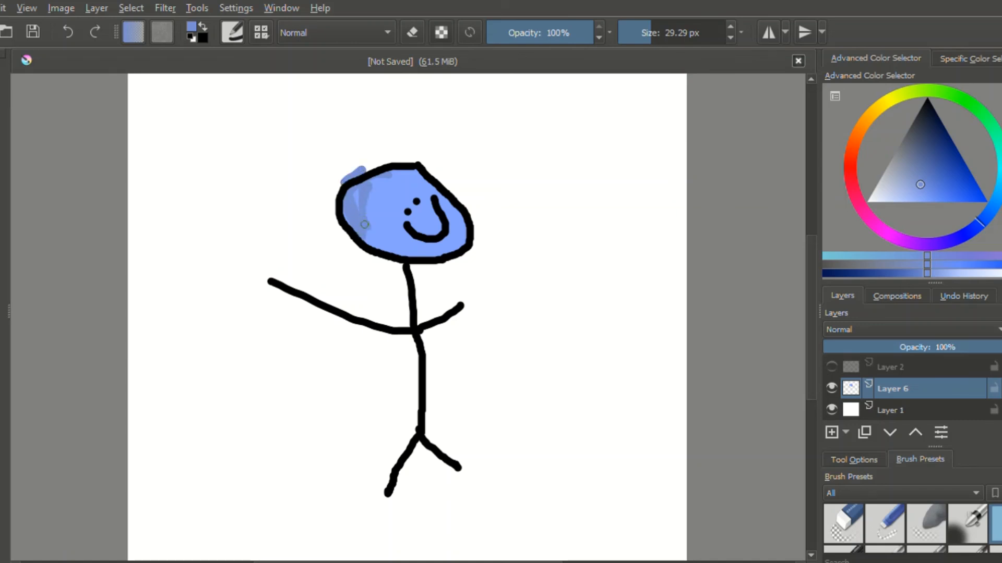
left_click(67, 32)
mouse_move(375, 178)
left_mouse_down()
mouse_move(358, 241)
mouse_move(343, 209)
mouse_move(355, 200)
mouse_move(356, 222)
mouse_move(359, 191)
left_mouse_up()
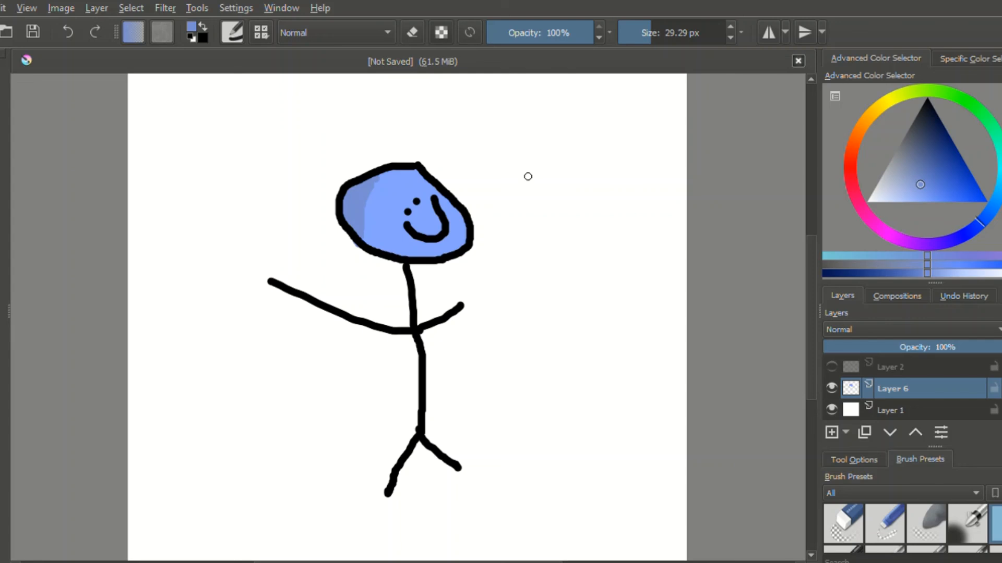
- Try different shades and hues for the brush colour, including light red, and pick a light cyan
mouse_move(899, 199)
left_mouse_down()
mouse_move(954, 107)
mouse_move(993, 256)
mouse_move(955, 53)
left_mouse_up()
mouse_move(943, 91)
left_mouse_down()
mouse_move(999, 172)
mouse_move(894, 247)
mouse_move(882, 171)
mouse_move(935, 243)
left_mouse_up()
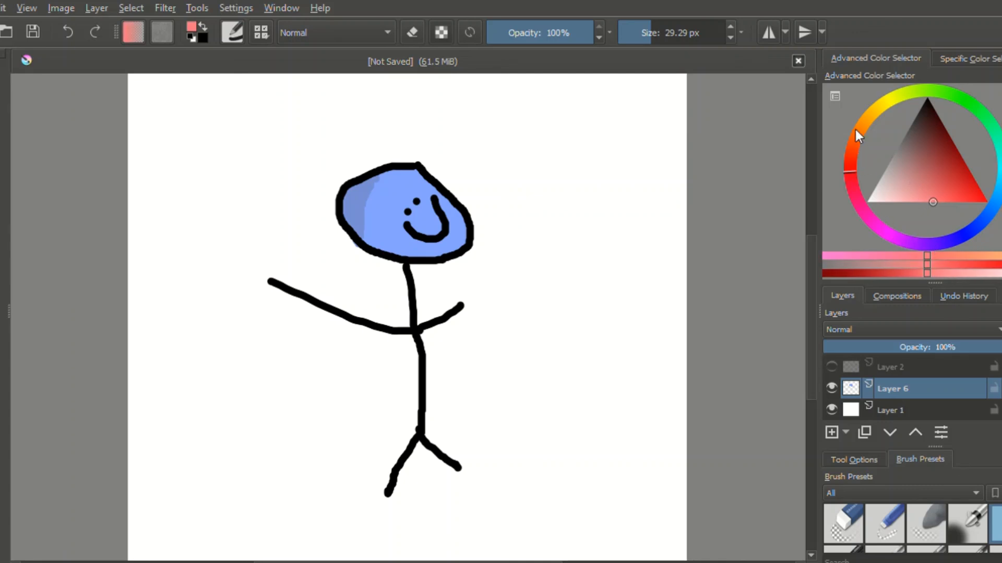
mouse_move(856, 130)
left_mouse_down()
mouse_move(951, 86)
mouse_move(986, 221)
mouse_move(873, 140)
mouse_move(997, 183)
left_mouse_up()
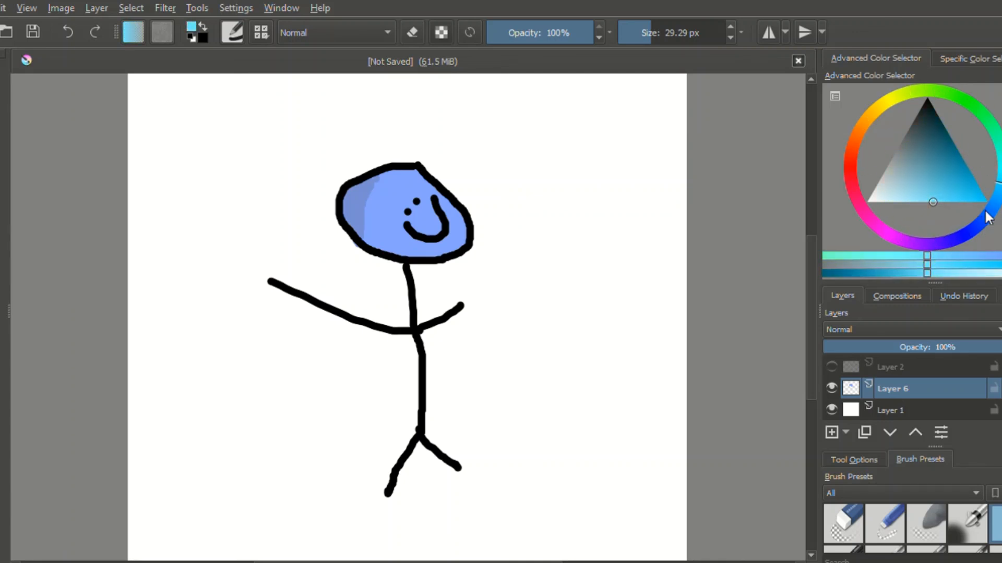